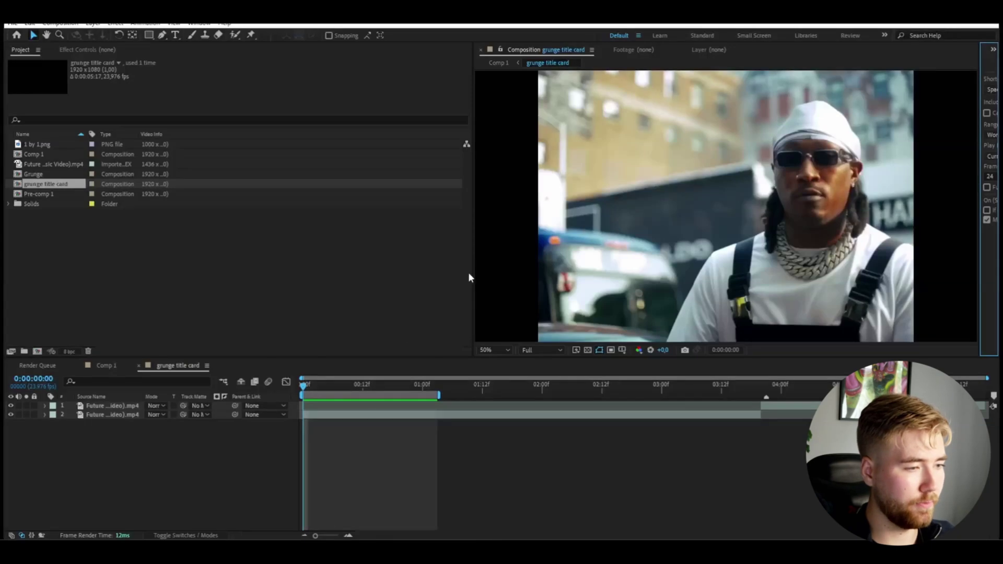
# Step: Narrow the Project panel and widen the Preview panel area beside the composition view
pyautogui.moveTo(472, 270); pyautogui.dragTo(269, 263)
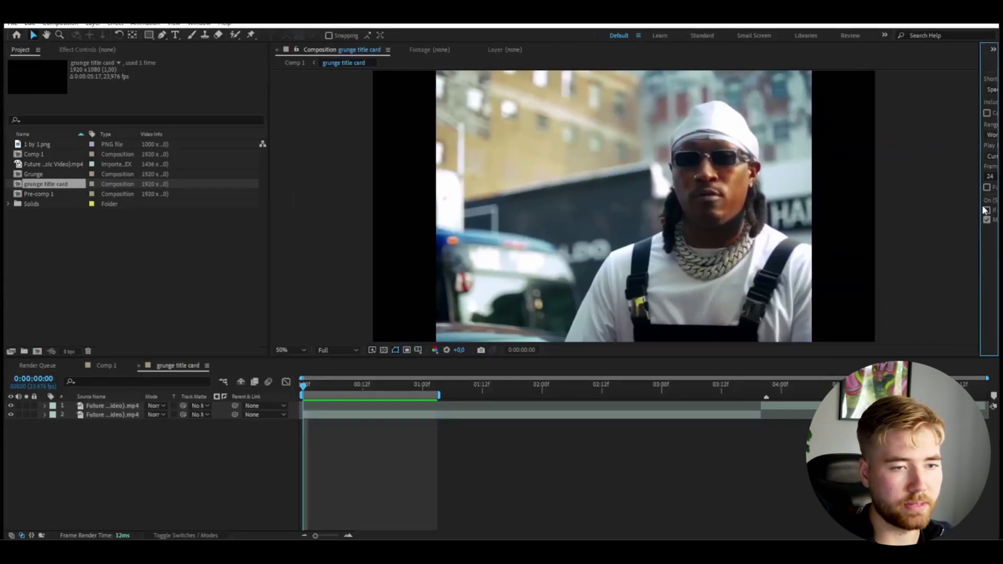
pyautogui.moveTo(981, 210); pyautogui.dragTo(841, 211)
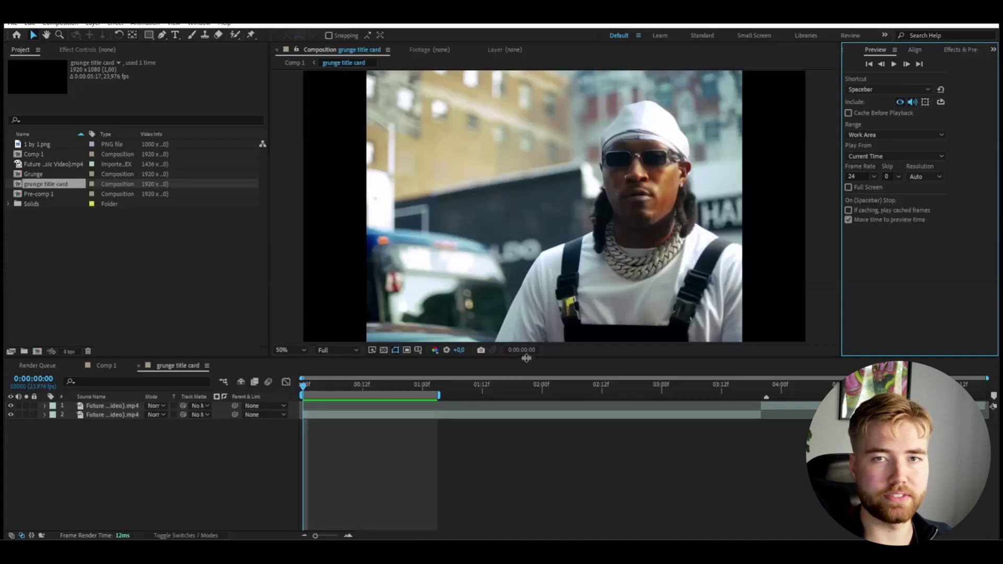
# Step: Add a text layer reading GRUNGE over the footage and set its font size to 500 px
pyautogui.click(176, 37)
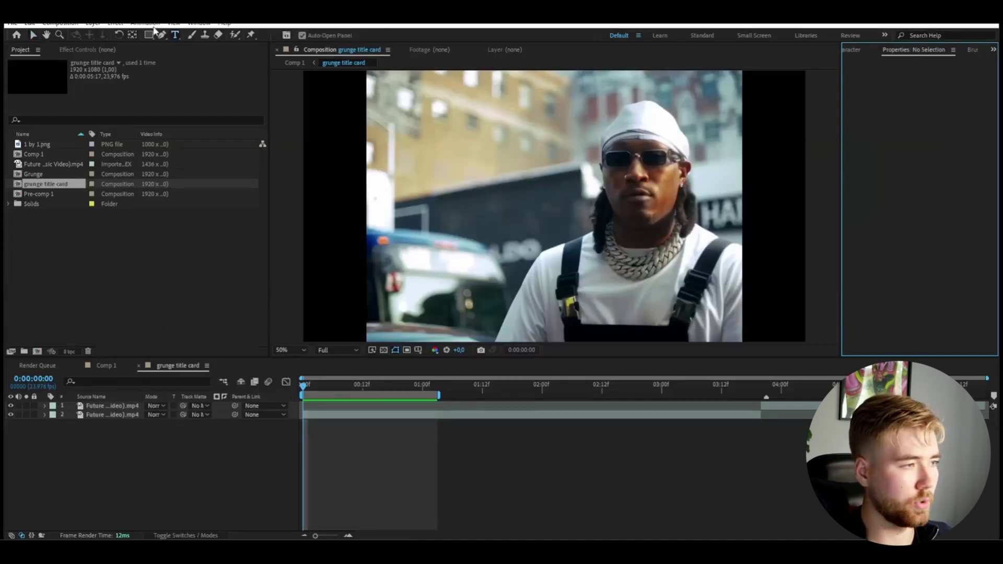
pyautogui.click(543, 194)
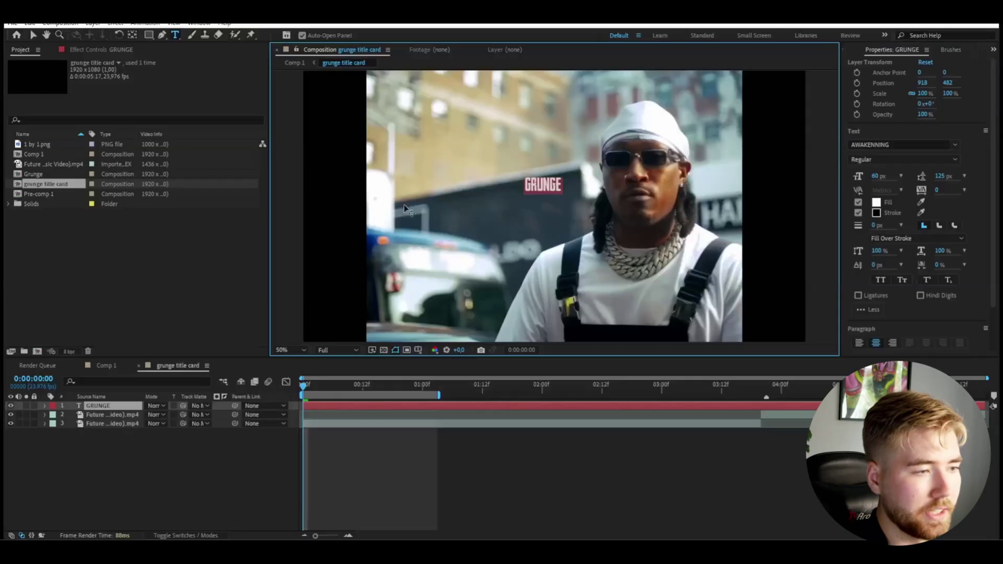
pyautogui.click(875, 176)
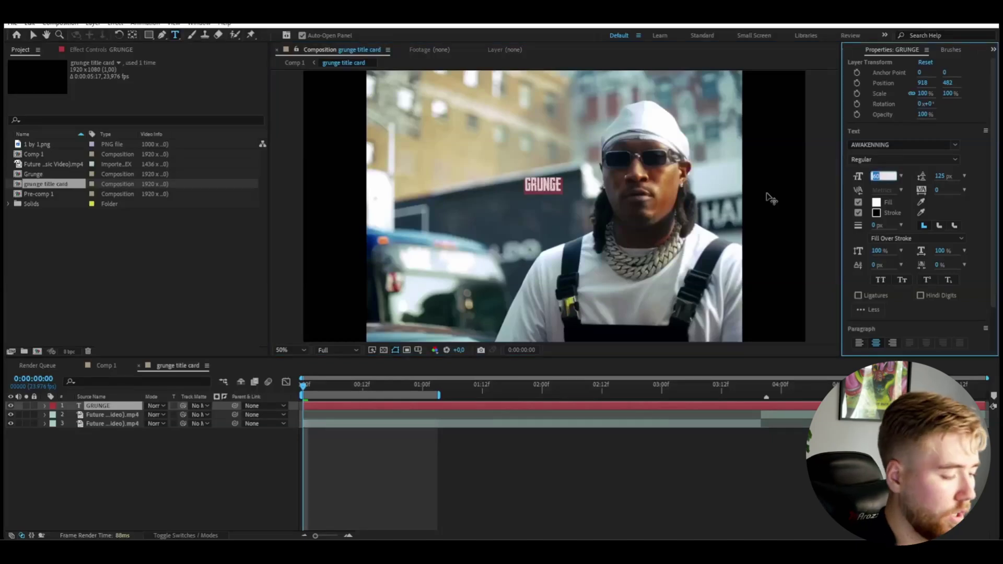
pyautogui.write('500')
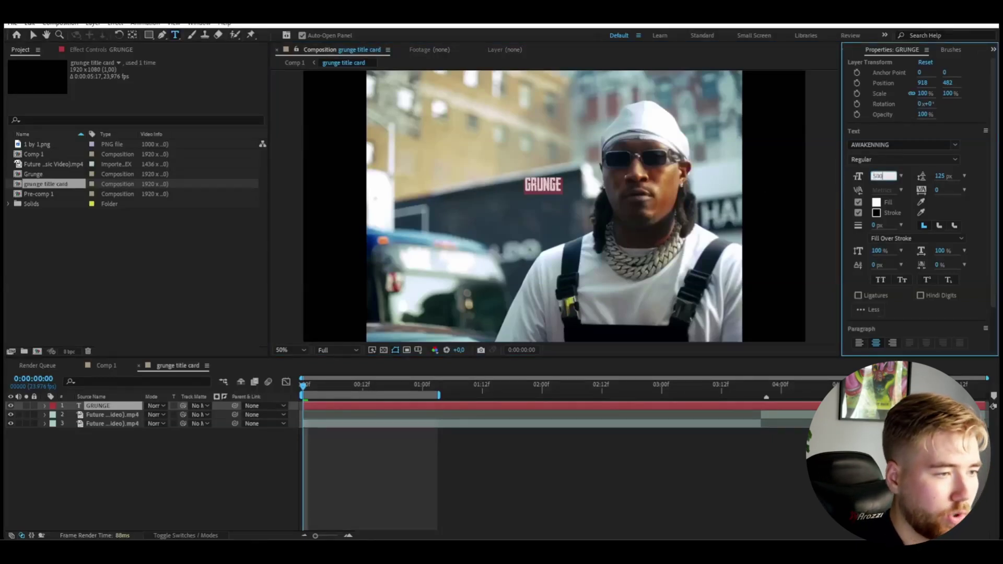
pyautogui.press('Return')
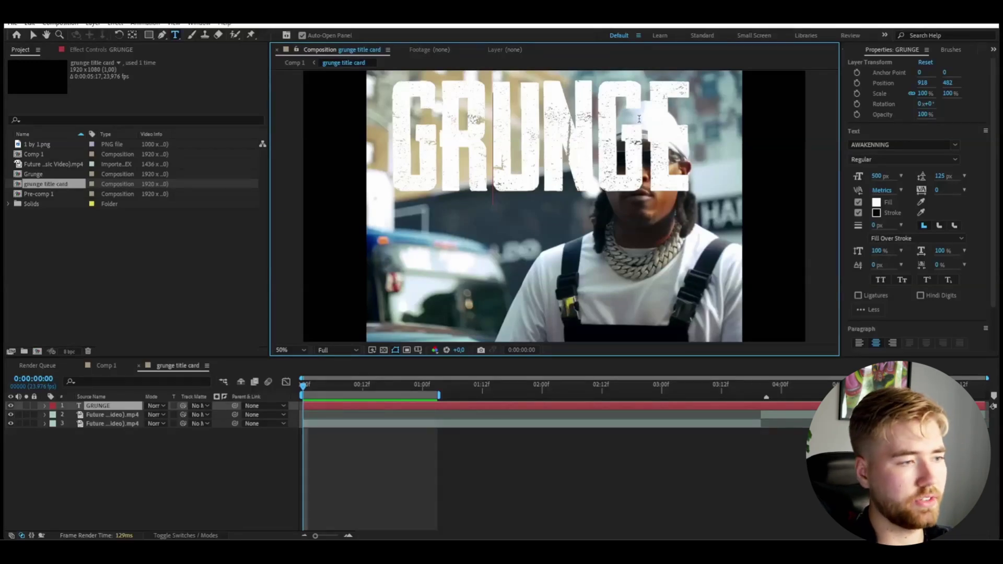
# Step: Center the GRUNGE text horizontally and vertically in the composition
pyautogui.click(992, 49)
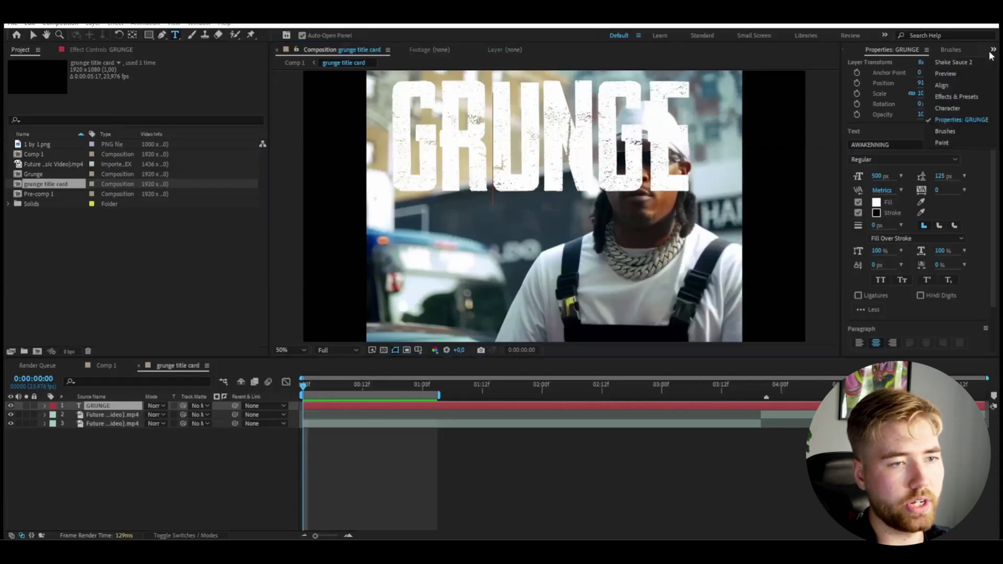
pyautogui.click(977, 84)
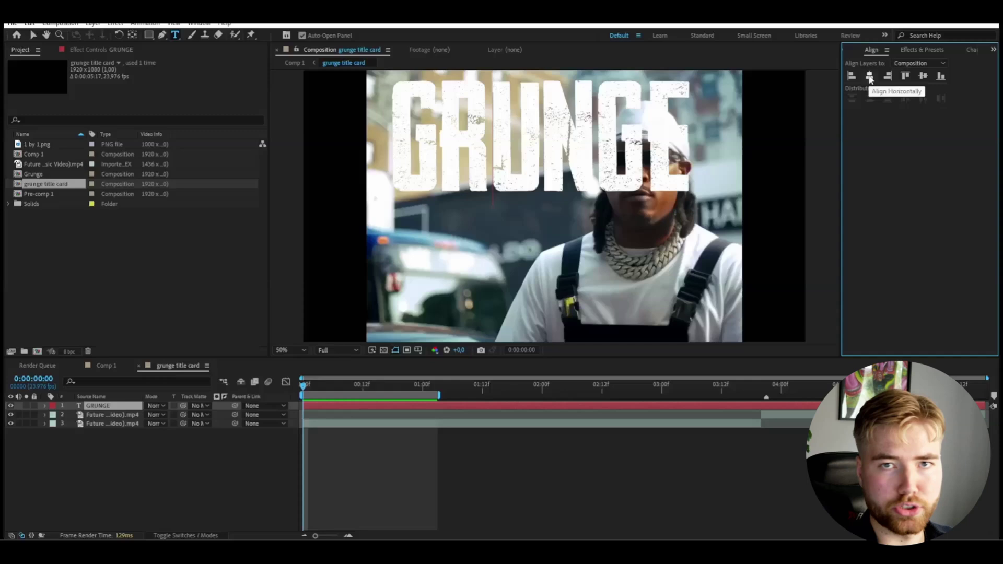
pyautogui.click(870, 76)
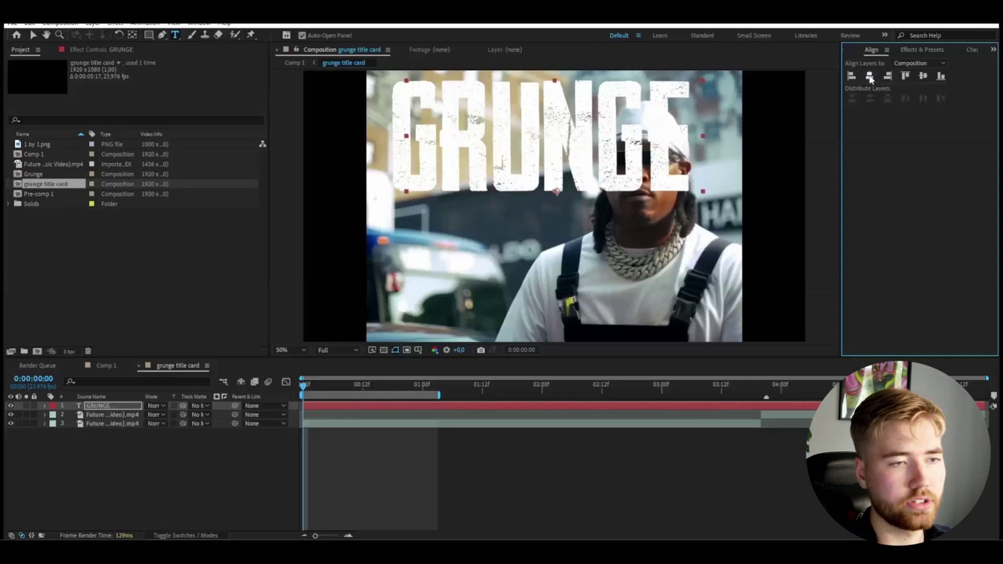
pyautogui.click(923, 76)
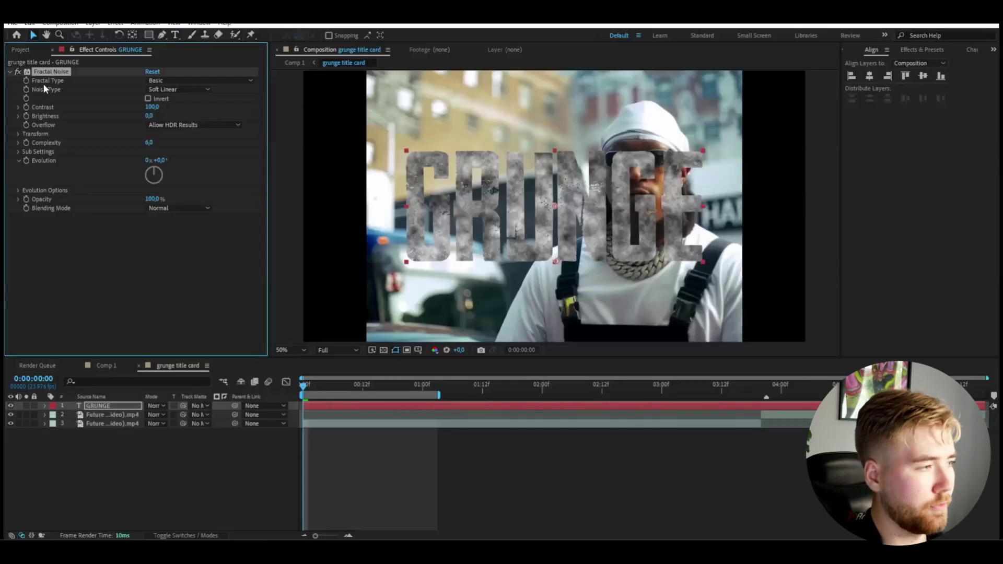
# Step: Apply Fractal Noise to the GRUNGE text with Dynamic fractal type, contrast 150 and brightness 15
pyautogui.click(194, 80)
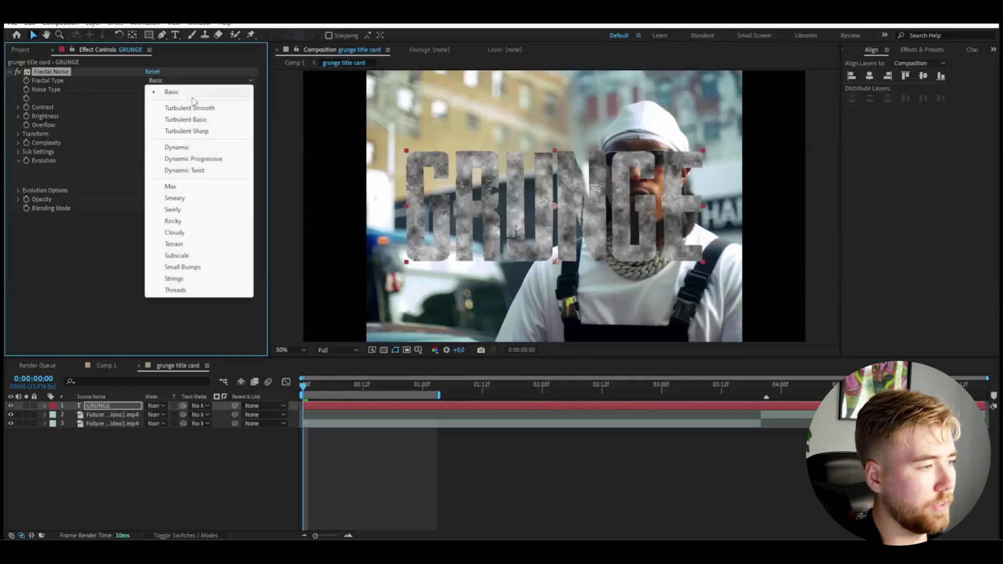
pyautogui.click(178, 147)
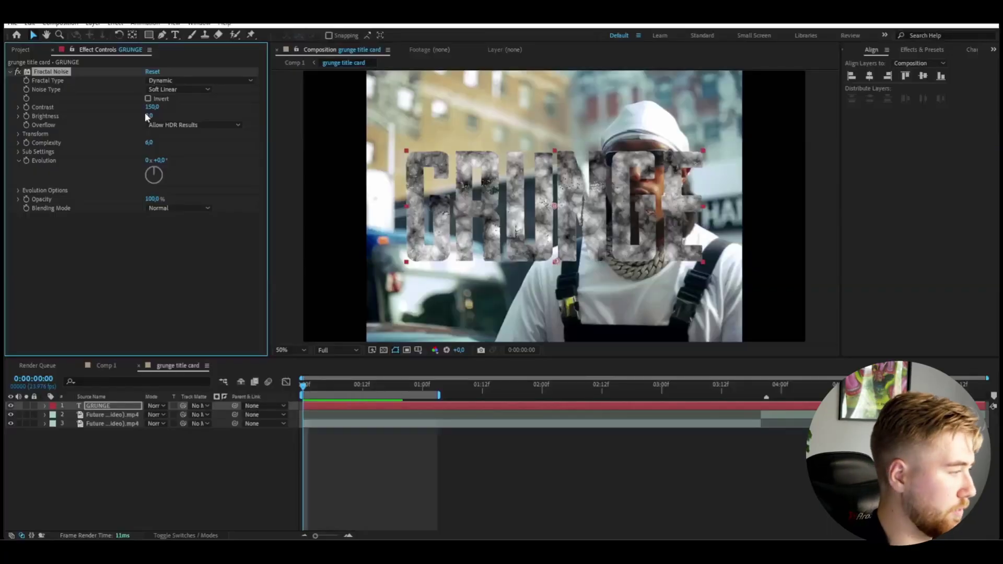
pyautogui.click(148, 116)
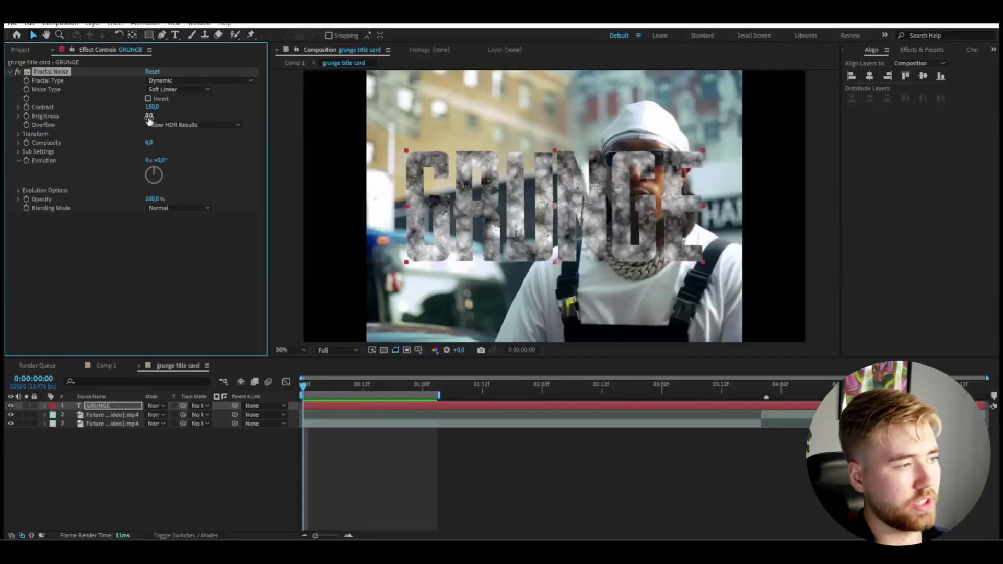
pyautogui.click(149, 116)
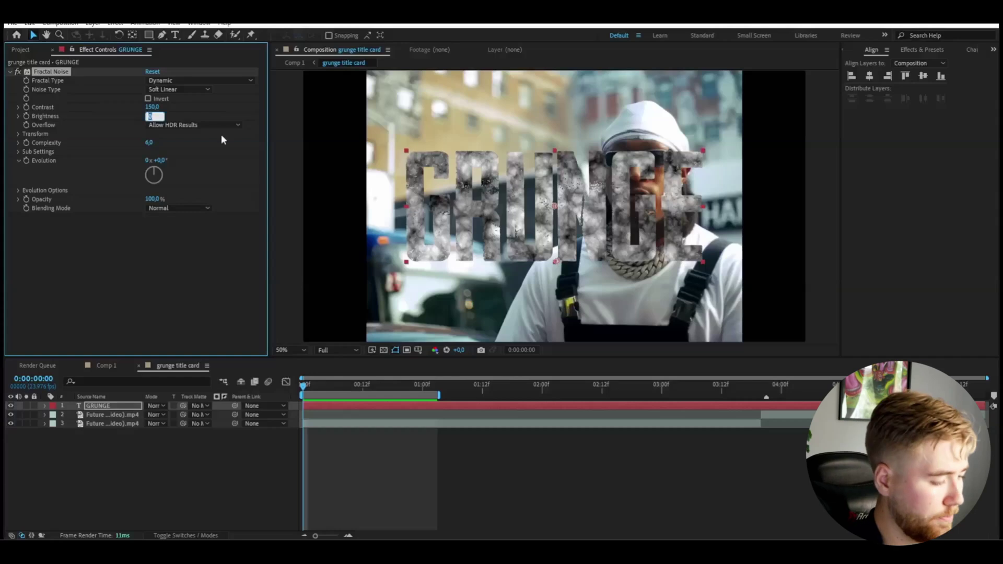
pyautogui.write('15')
pyautogui.press('Return')
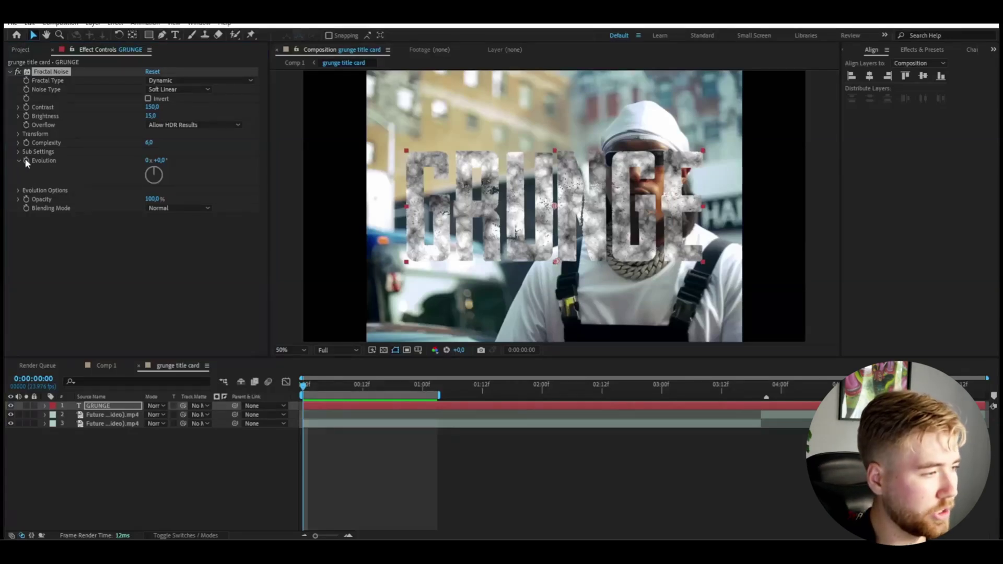
# Step: Drive the Fractal Noise evolution with the expression time*180 and collapse the GRUNGE layer's properties
pyautogui.keyDown('alt'); pyautogui.click(26, 160); pyautogui.keyUp('alt')
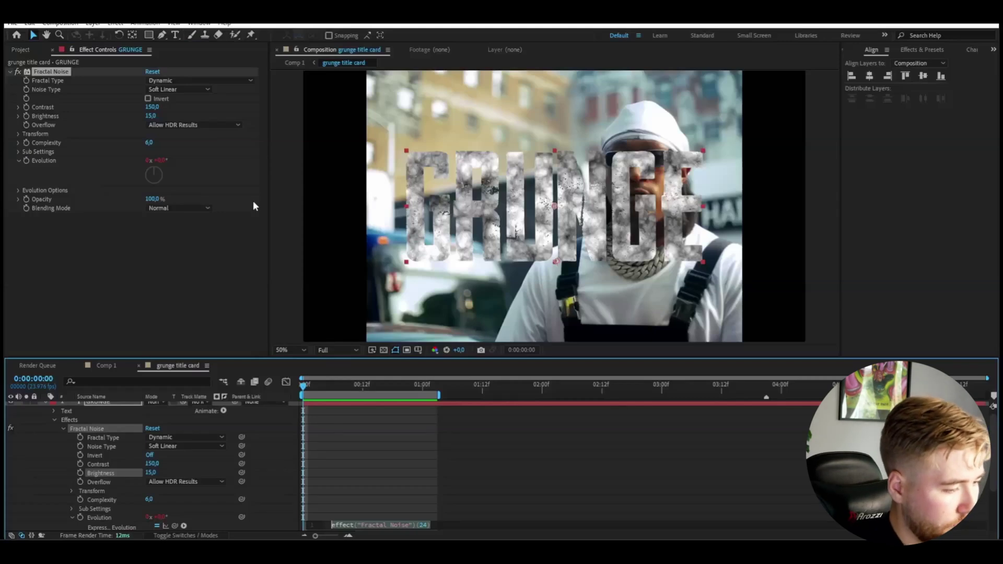
pyautogui.write('time')
pyautogui.write('*')
pyautogui.write('*')
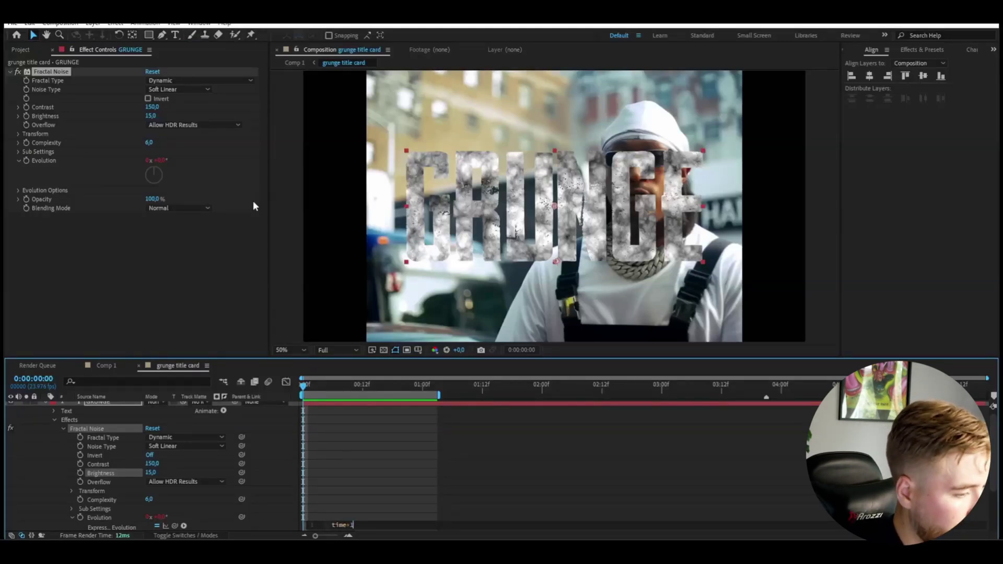
pyautogui.click(267, 445)
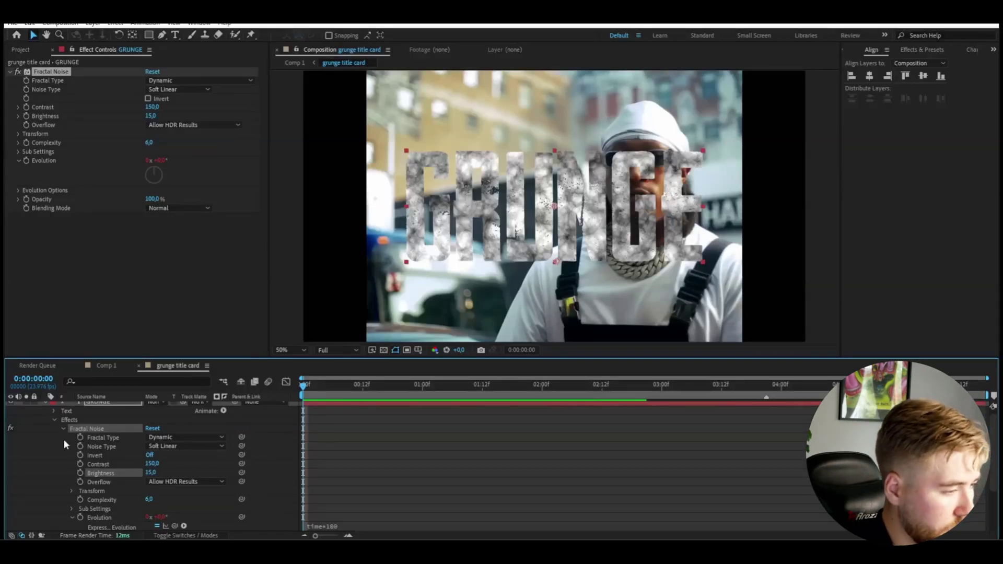
pyautogui.scroll(1, 42, 425)
pyautogui.click(45, 405)
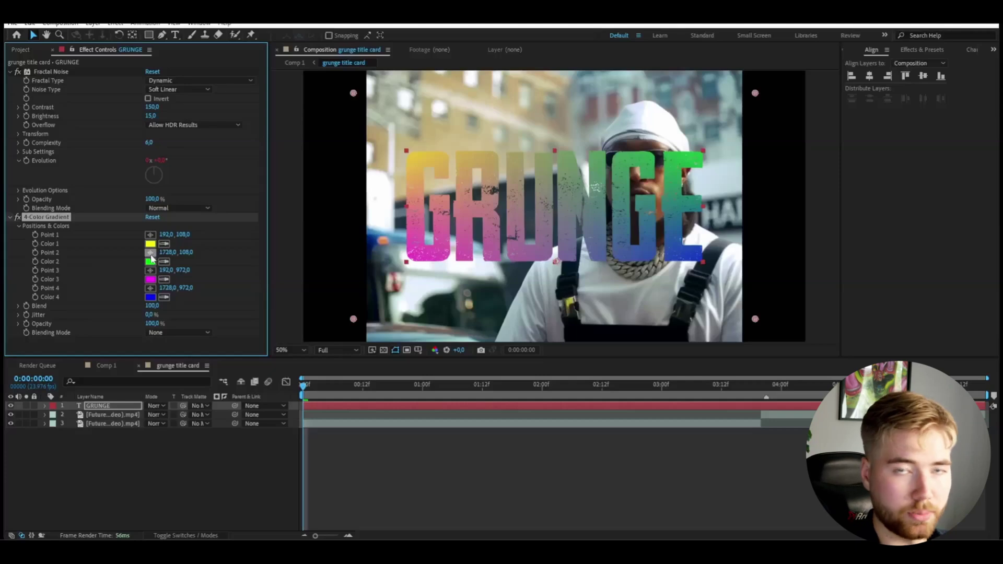
# Step: Apply a 4-Color Gradient to the GRUNGE text, making all four colors yellow with Saturation as the blending mode
pyautogui.click(163, 263)
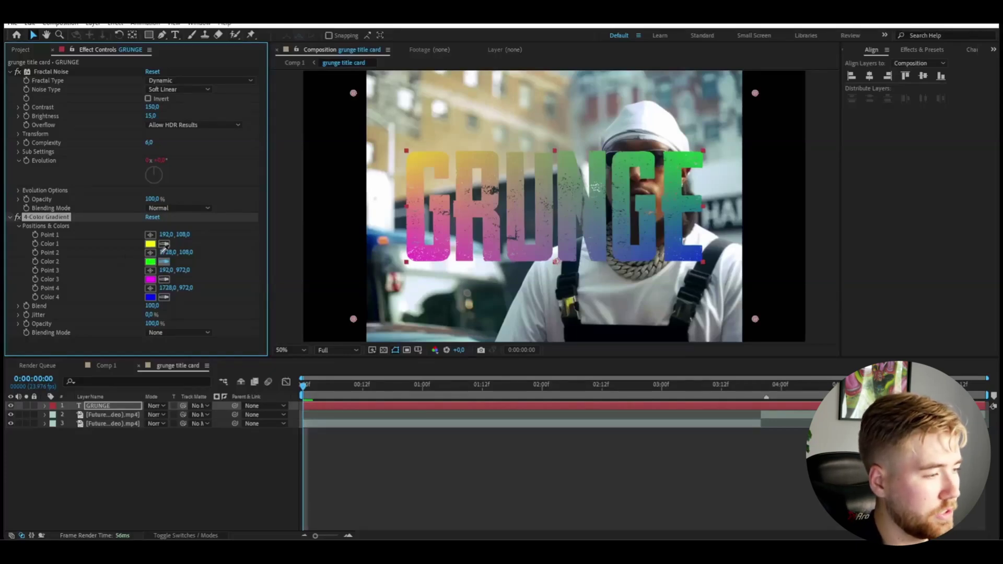
pyautogui.click(151, 243)
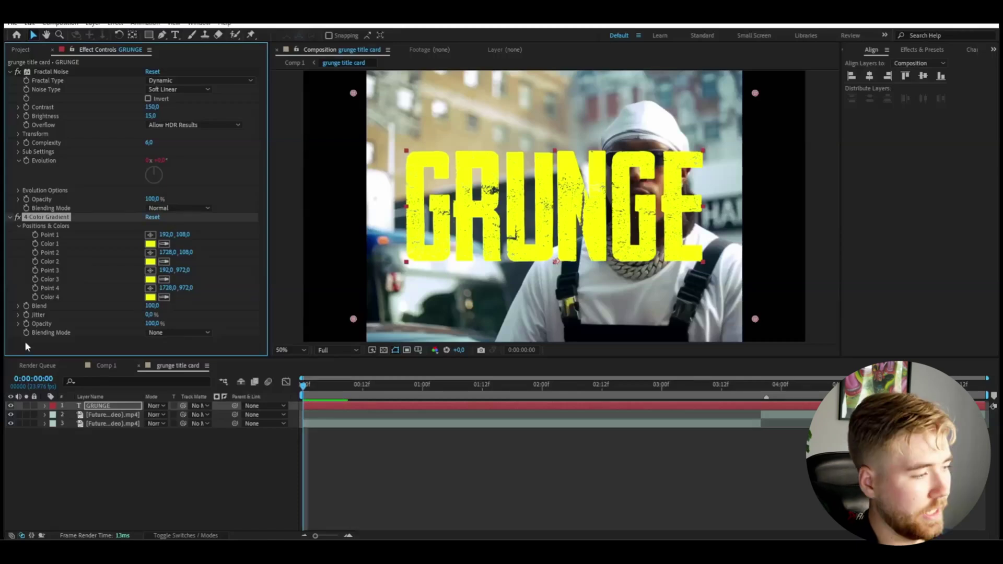
pyautogui.click(173, 332)
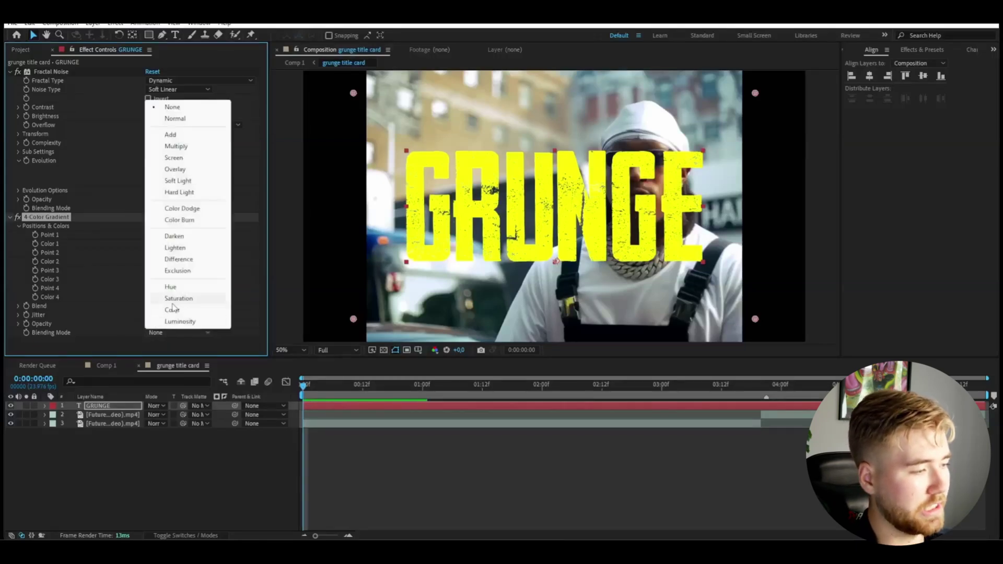
pyautogui.click(180, 298)
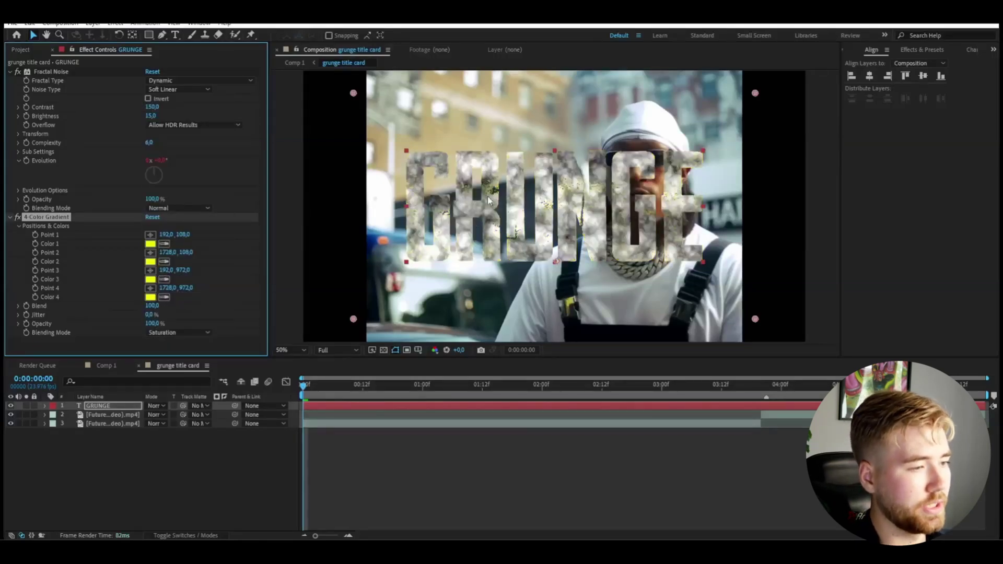
# Step: Apply a Noise effect to the GRUNGE text and set the amount of noise to 100%
pyautogui.scroll(4, 591, 164)
pyautogui.scroll(-2, 488, 173)
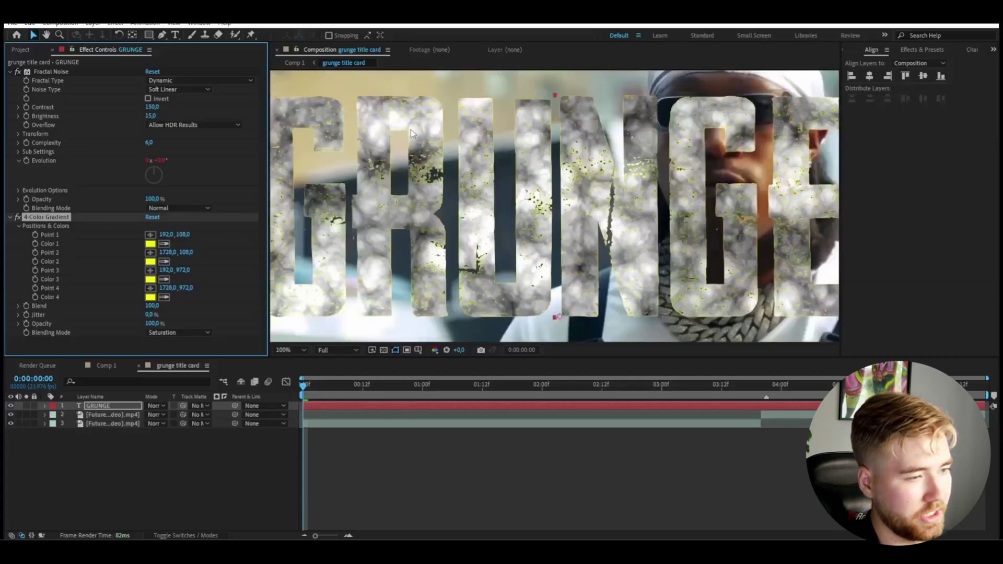
pyautogui.scroll(-1, 517, 214)
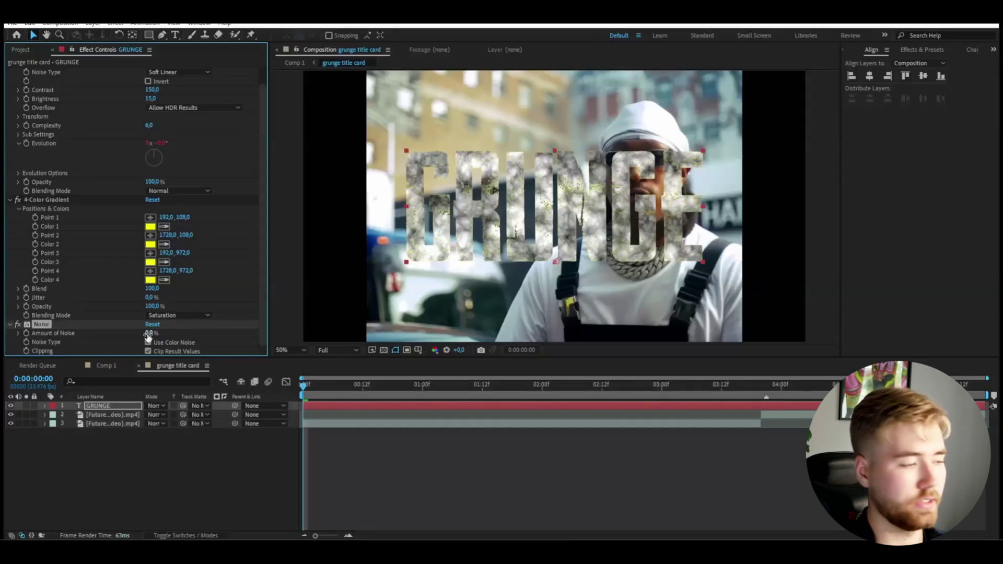
pyautogui.moveTo(148, 334); pyautogui.dragTo(201, 333)
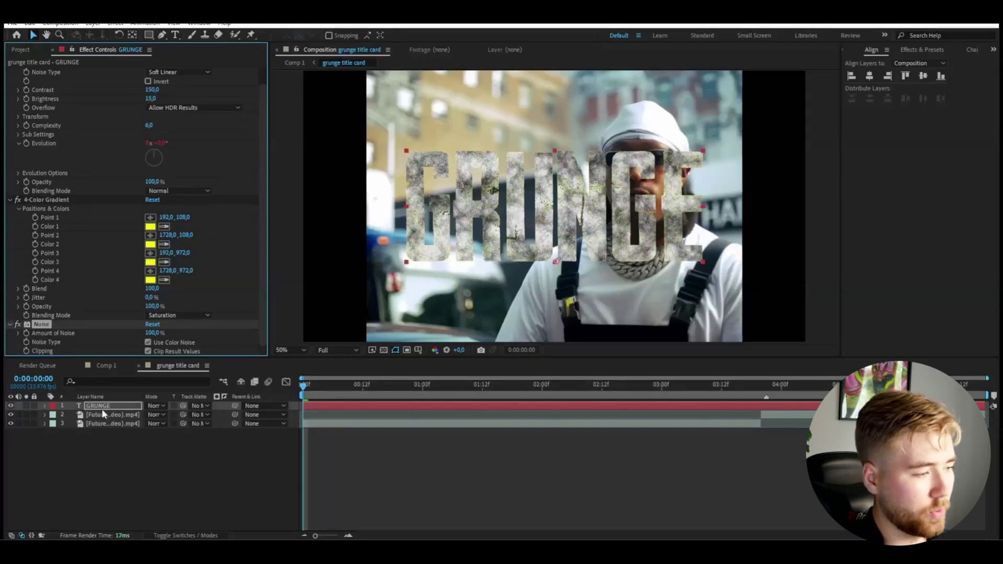
# Step: Pre-compose the GRUNGE layer as Text, moving all attributes into the new composition
pyautogui.click(103, 407)
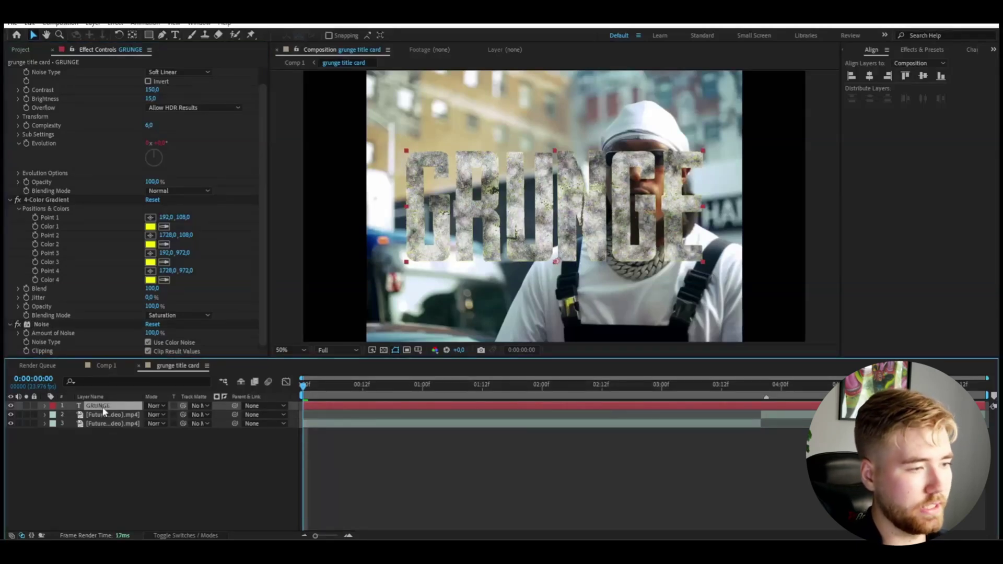
pyautogui.rightClick(104, 411)
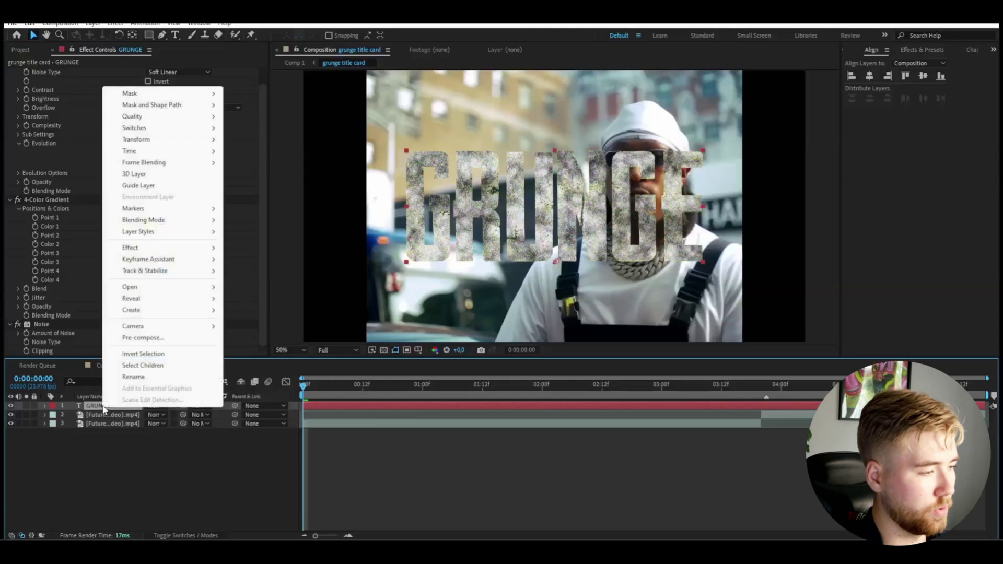
pyautogui.click(145, 339)
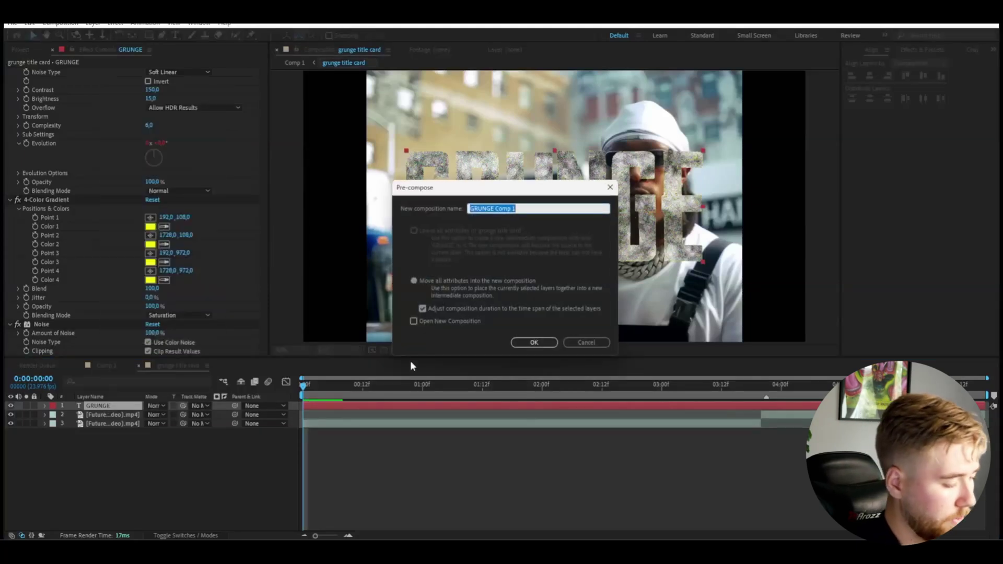
pyautogui.write('Text')
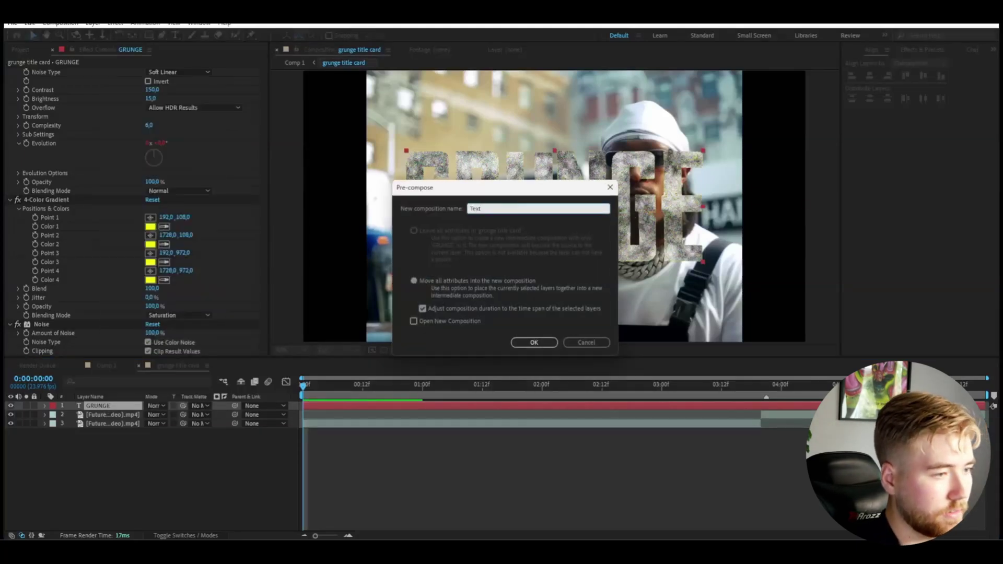
pyautogui.press('Return')
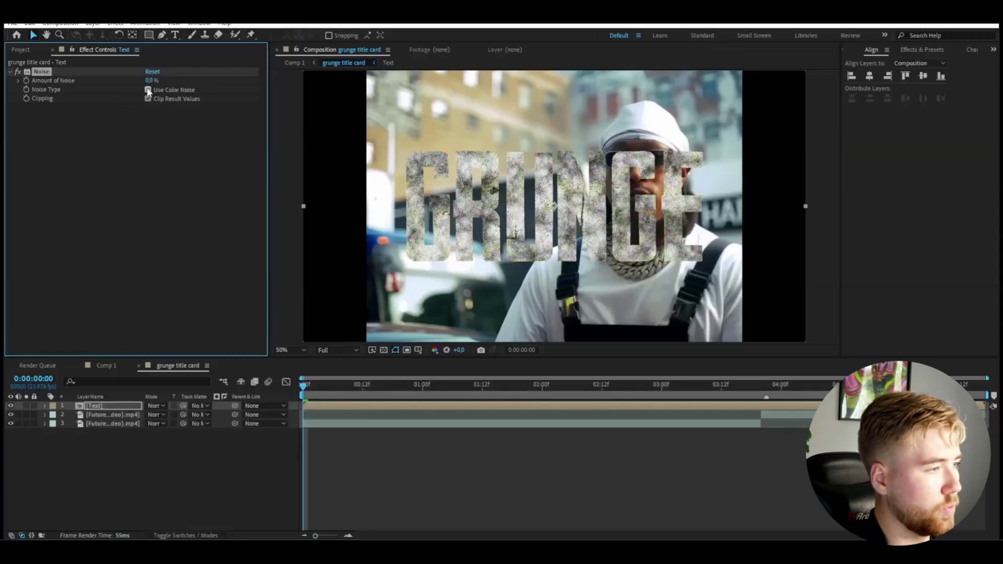
# Step: Give the Text layer 100% Noise both before and after a Mosaic effect with 150 horizontal and 150 vertical blocks
pyautogui.moveTo(150, 81); pyautogui.dragTo(709, 100)
pyautogui.click(101, 395)
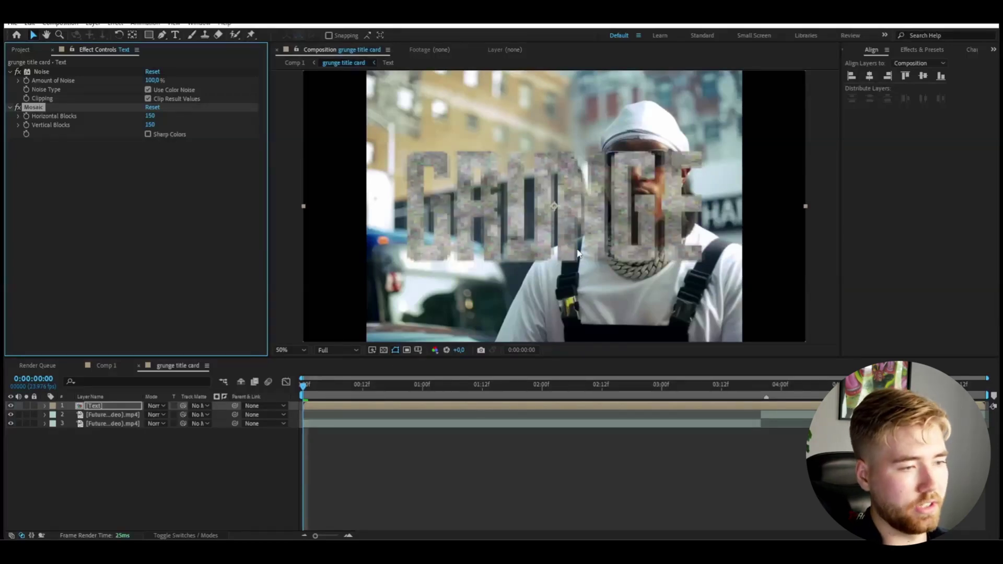
pyautogui.click(119, 406)
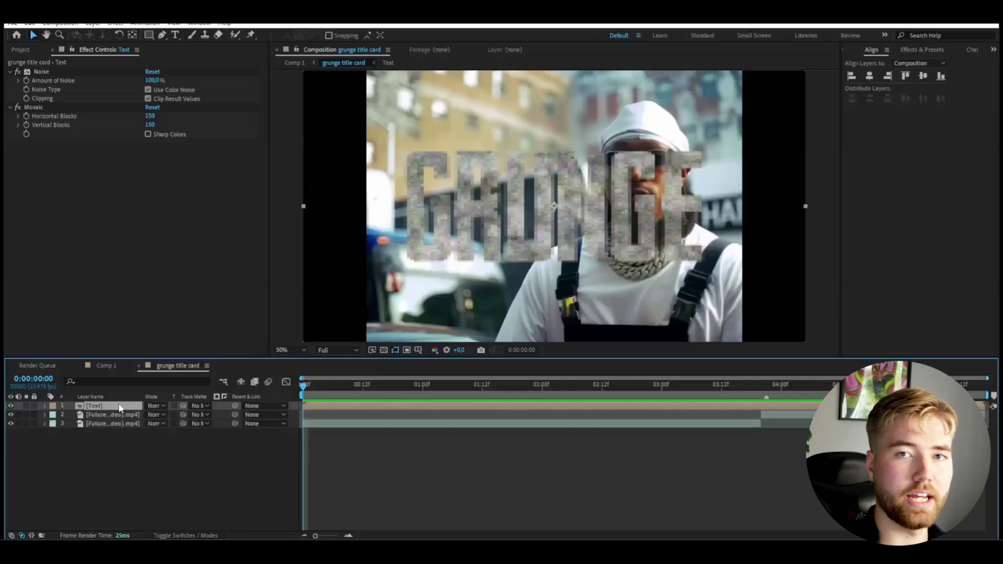
pyautogui.hotkey('ctrl', 'v')
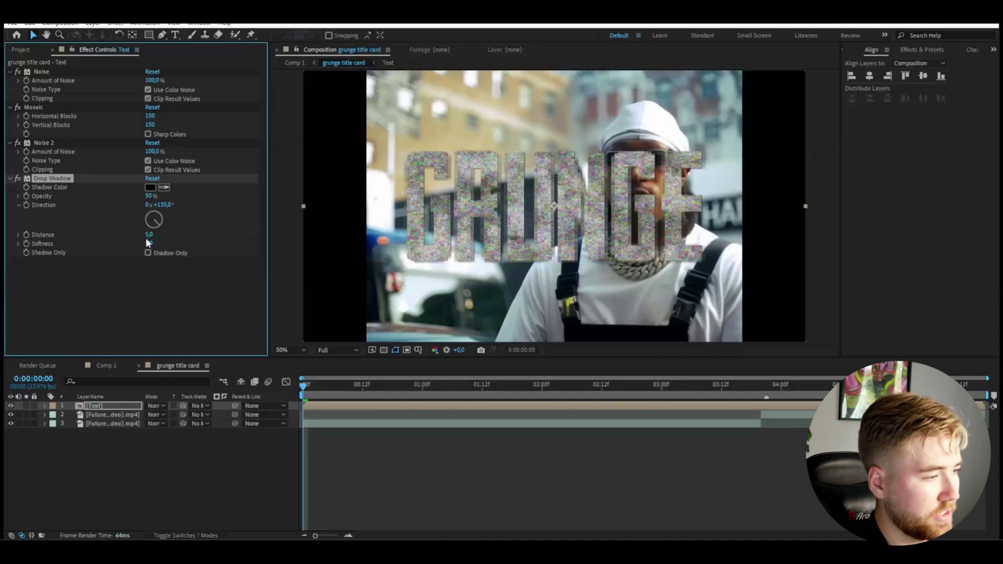
# Step: Give the Text layer's Drop Shadow a distance of 23 and a softness of 41, and preview the composition
pyautogui.moveTo(149, 235); pyautogui.dragTo(186, 243)
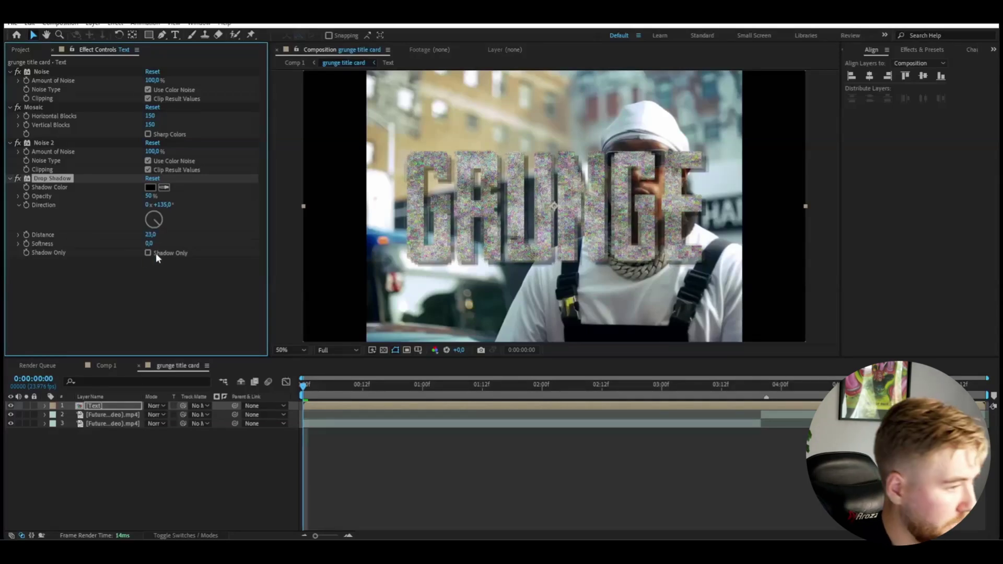
pyautogui.click(149, 242)
pyautogui.write('41')
pyautogui.press('Return')
pyautogui.press('space')
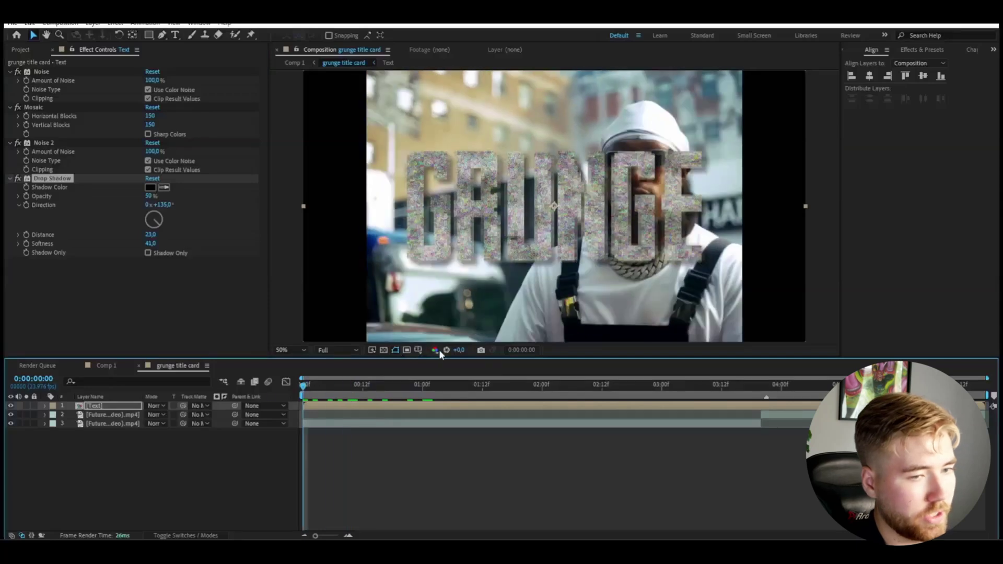
# Step: Duplicate the Text layer and remove the Drop Shadow, second Noise and Mosaic effects from the upper copy
pyautogui.click(125, 406)
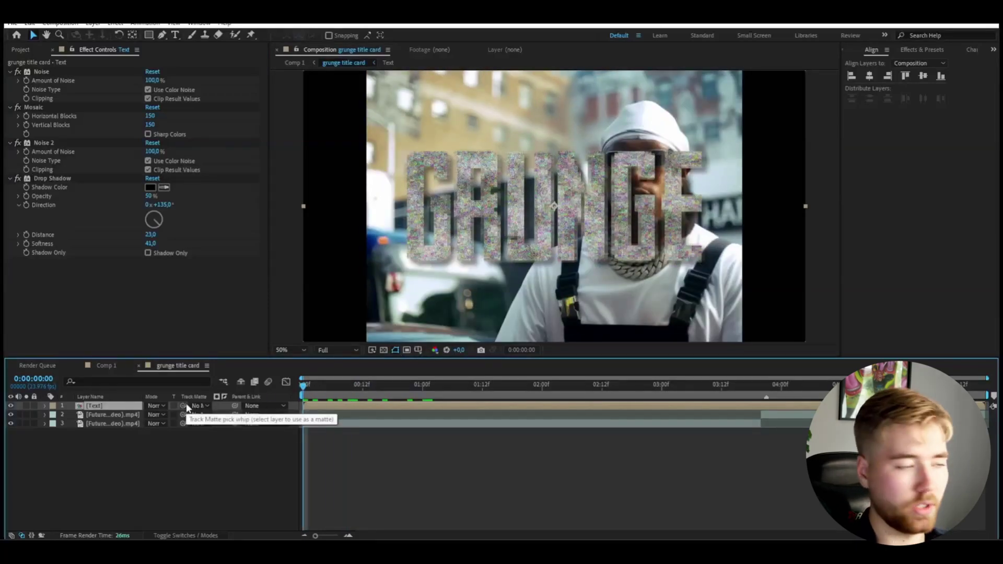
pyautogui.hotkey('ctrl', 'd')
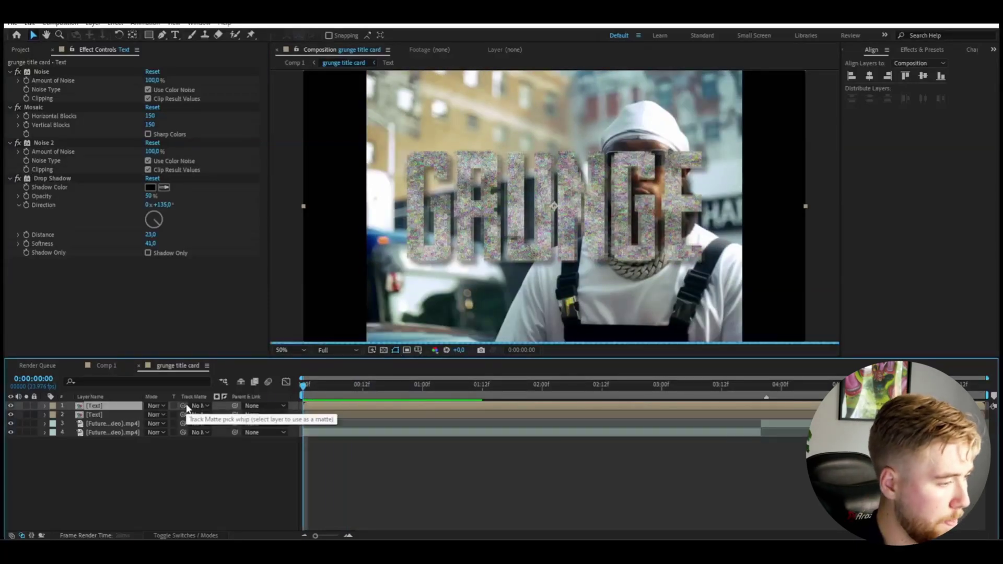
pyautogui.click(112, 339)
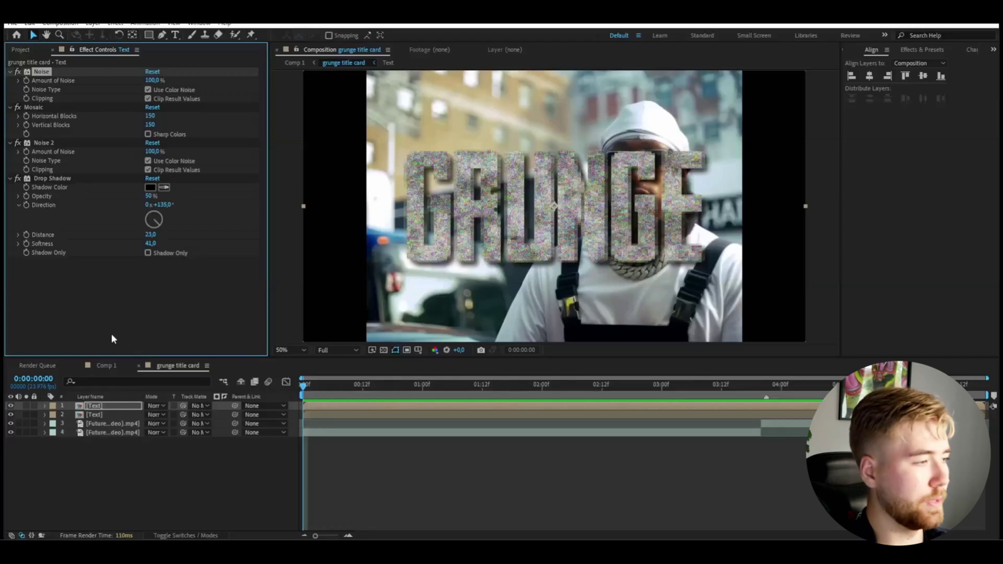
pyautogui.click(45, 179)
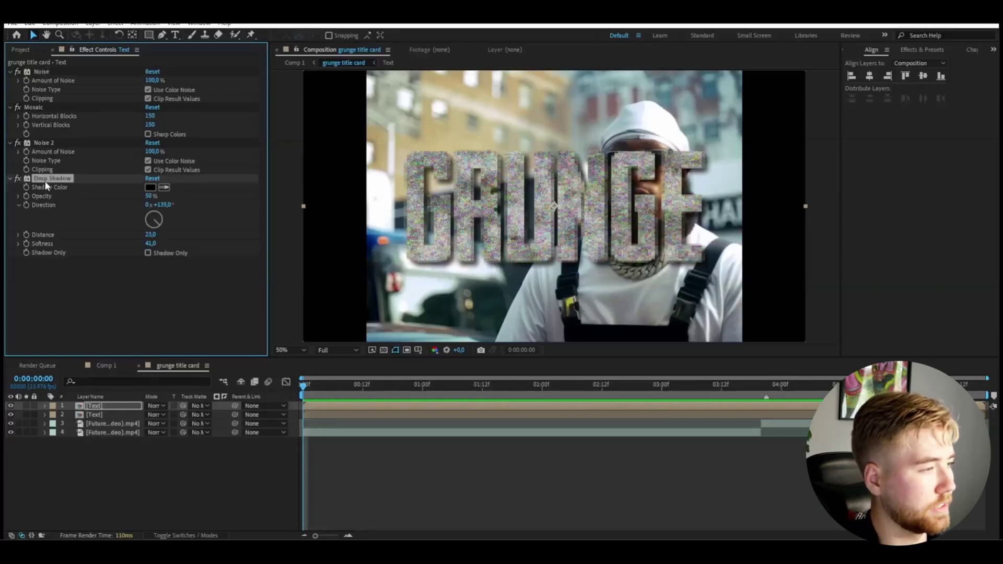
pyautogui.press('Delete')
pyautogui.click(39, 142)
pyautogui.press('Delete')
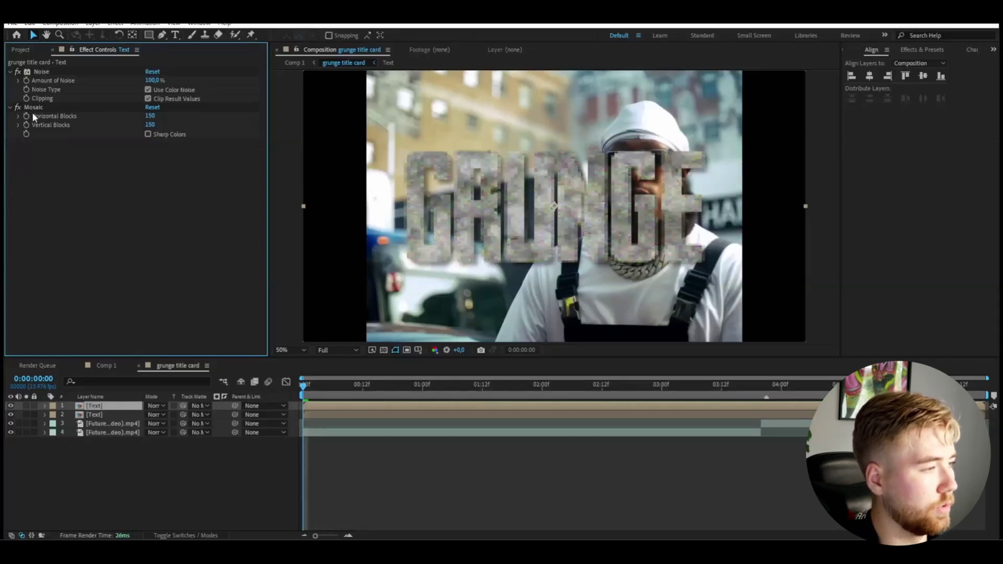
pyautogui.click(32, 106)
pyautogui.press('Delete')
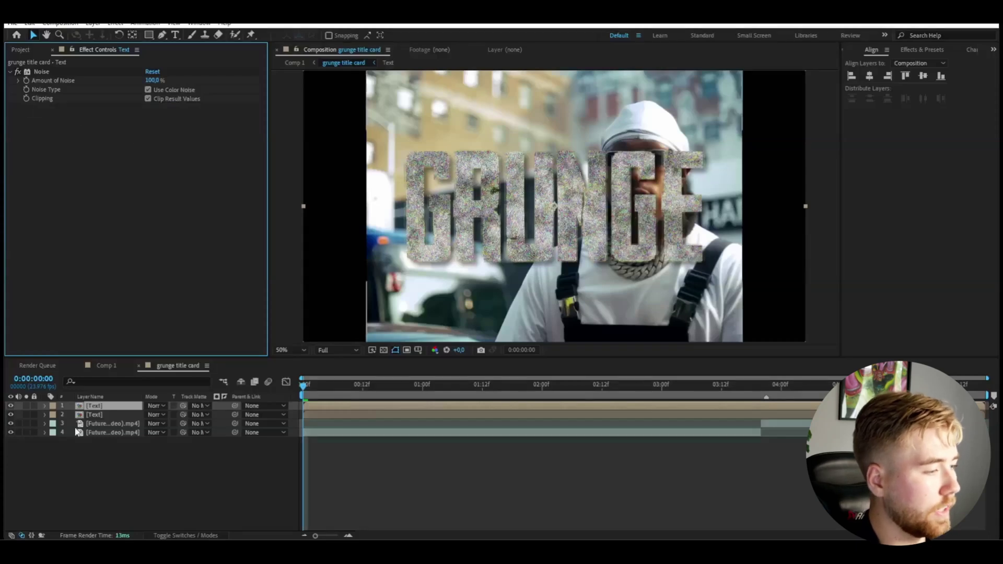
# Step: Place the Glow effect above Noise on the upper Text layer, with a radius of 30 and an intensity of 0.3
pyautogui.moveTo(42, 107); pyautogui.dragTo(50, 70)
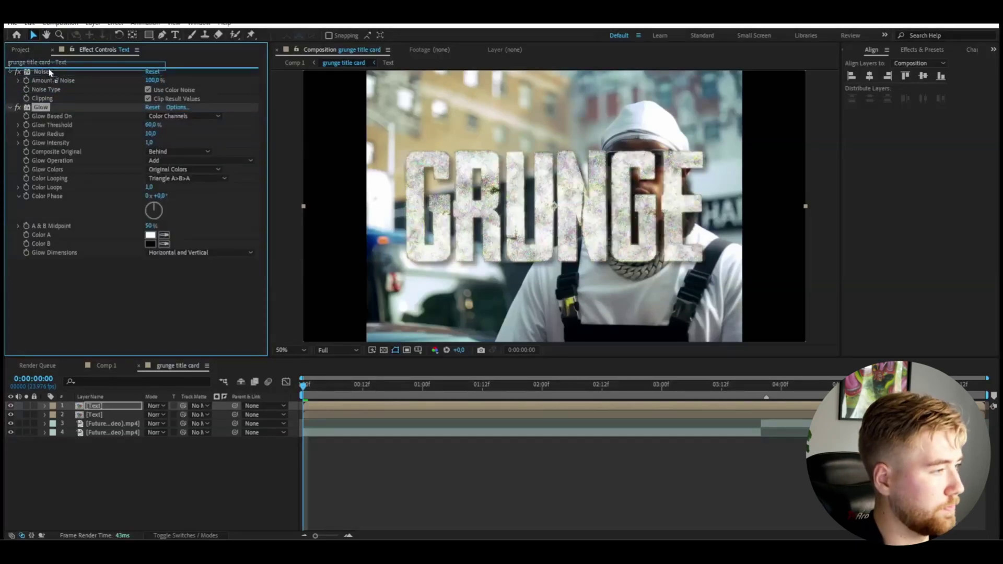
pyautogui.click(151, 98)
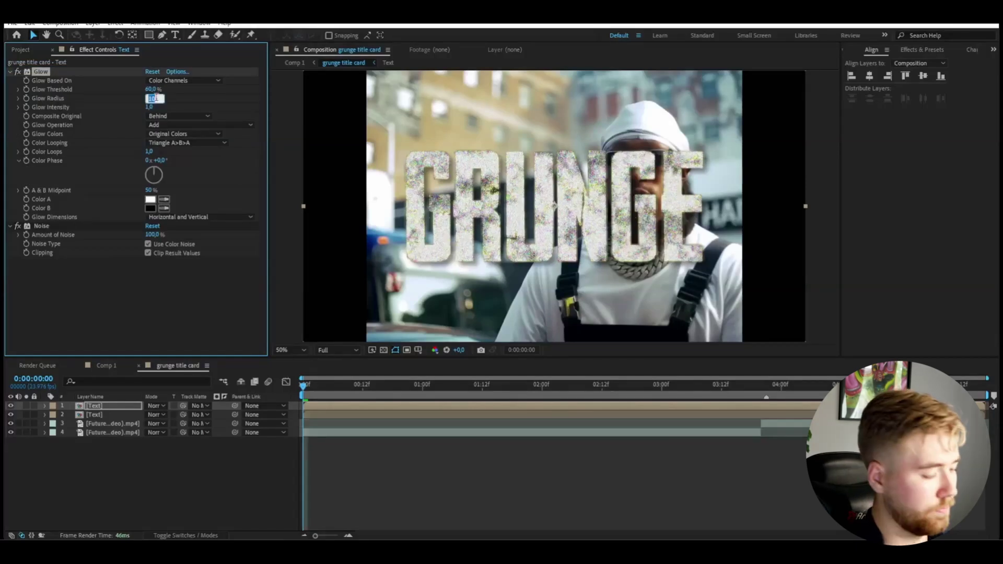
pyautogui.write('30')
pyautogui.press('Return')
pyautogui.click(149, 107)
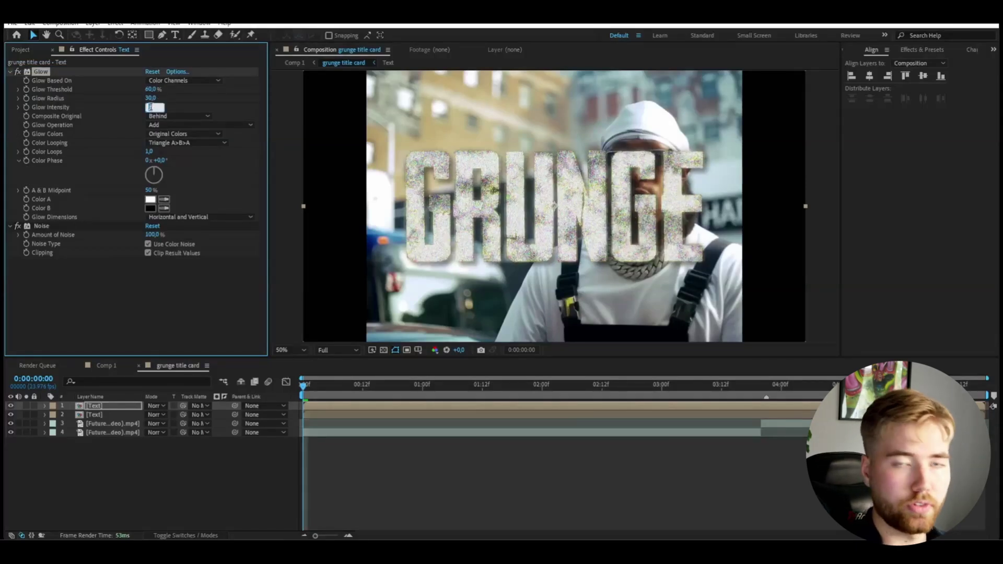
pyautogui.write('0,2')
pyautogui.press('Return')
# Step: Duplicate the Glow effect and set the copy's radius to 300 and intensity to 0.7
pyautogui.click(41, 72)
pyautogui.hotkey('ctrl', 'd')
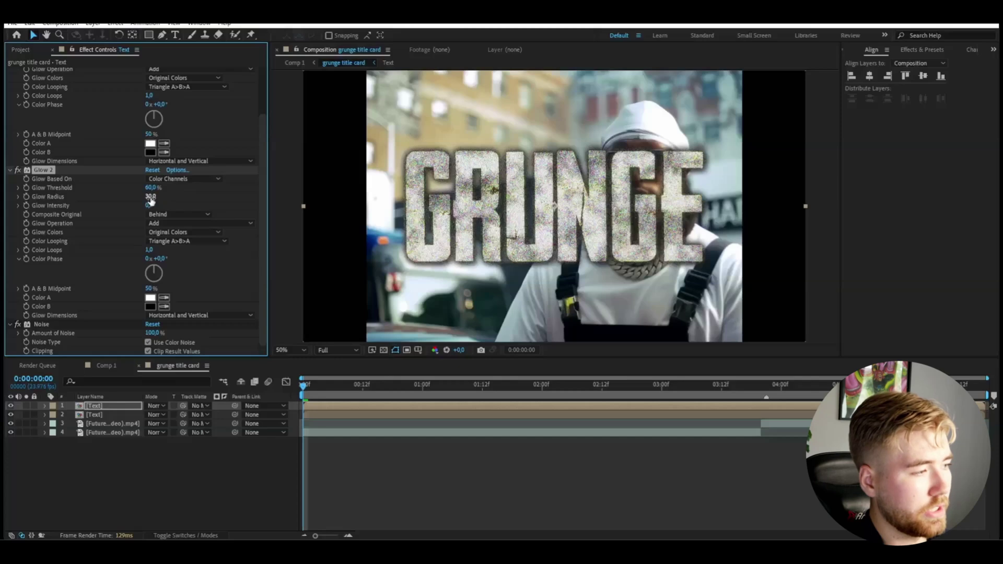
pyautogui.click(151, 197)
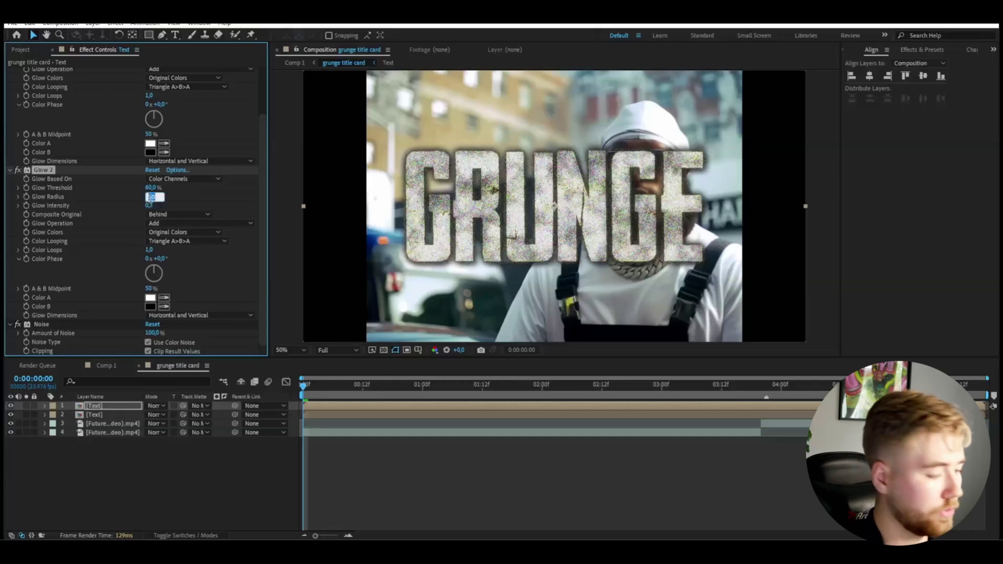
pyautogui.write('300')
pyautogui.press('Return')
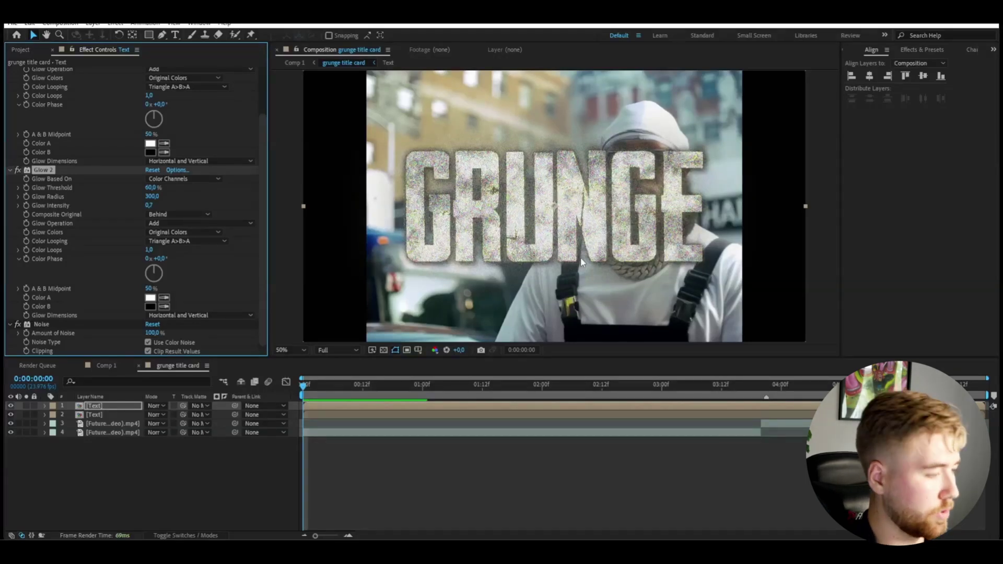
# Step: Duplicate the 300-radius Glow, move the copy below the Noise effect and set its radius to 450
pyautogui.hotkey('ctrl', 'd')
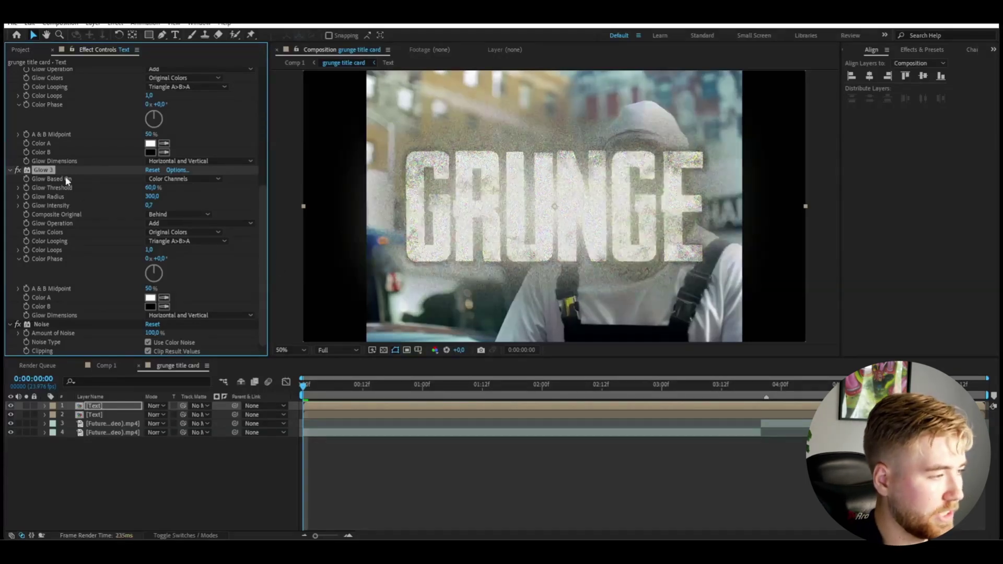
pyautogui.moveTo(51, 176); pyautogui.dragTo(74, 340)
pyautogui.click(153, 232)
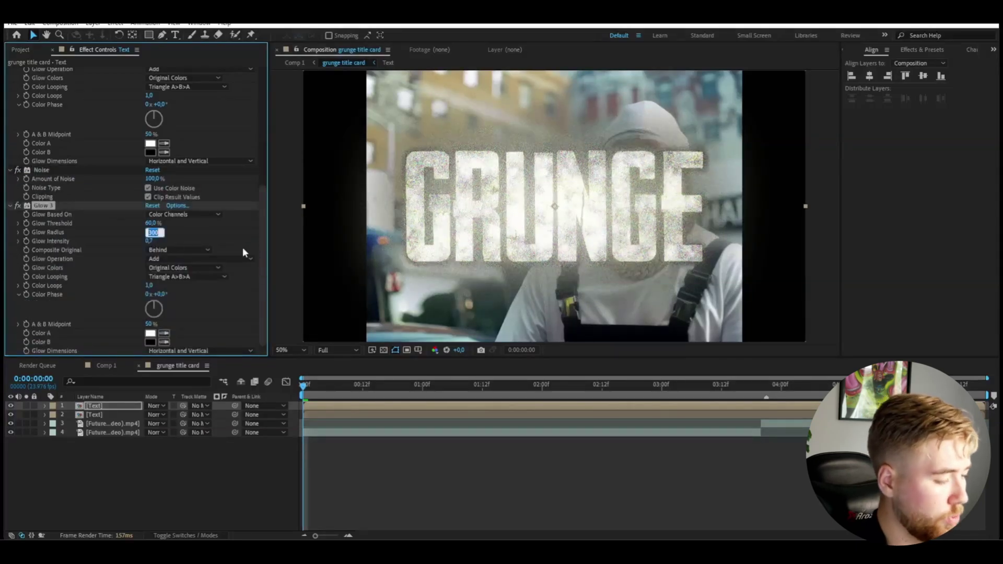
pyautogui.write('450')
pyautogui.press('Tab')
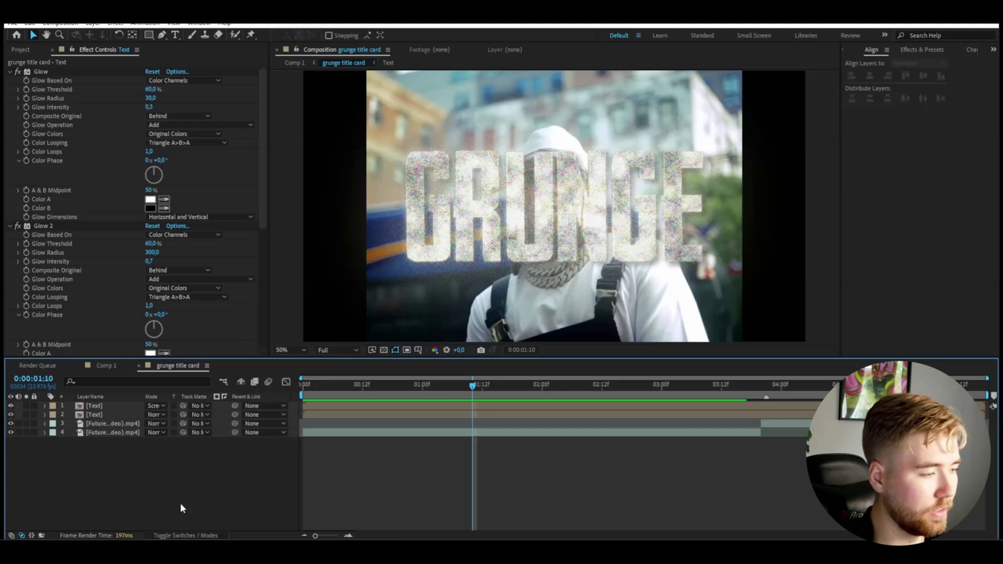
# Step: Raise the Drop Shadow opacity on the lower Text layer to 100%
pyautogui.click(105, 415)
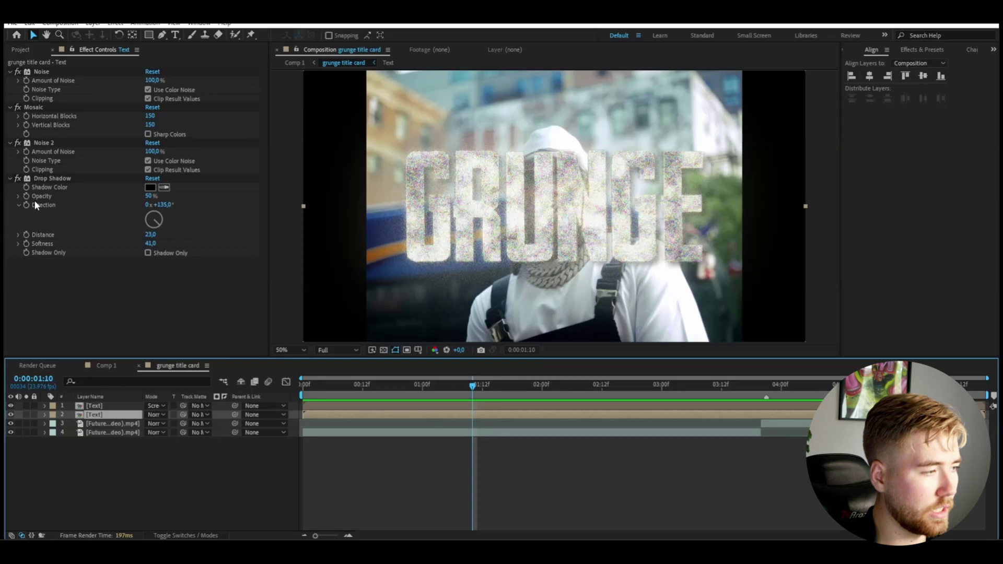
pyautogui.moveTo(149, 196); pyautogui.dragTo(417, 220)
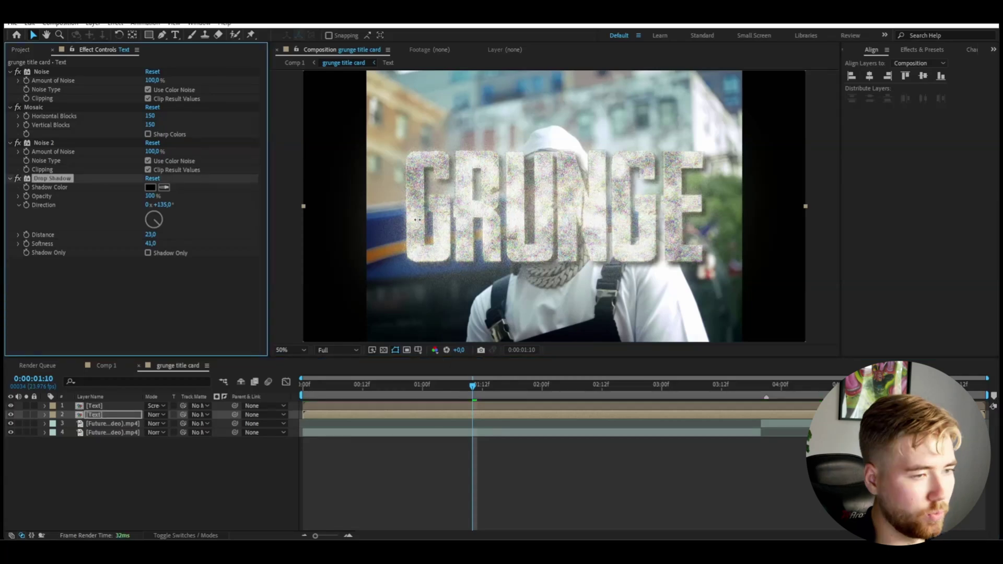
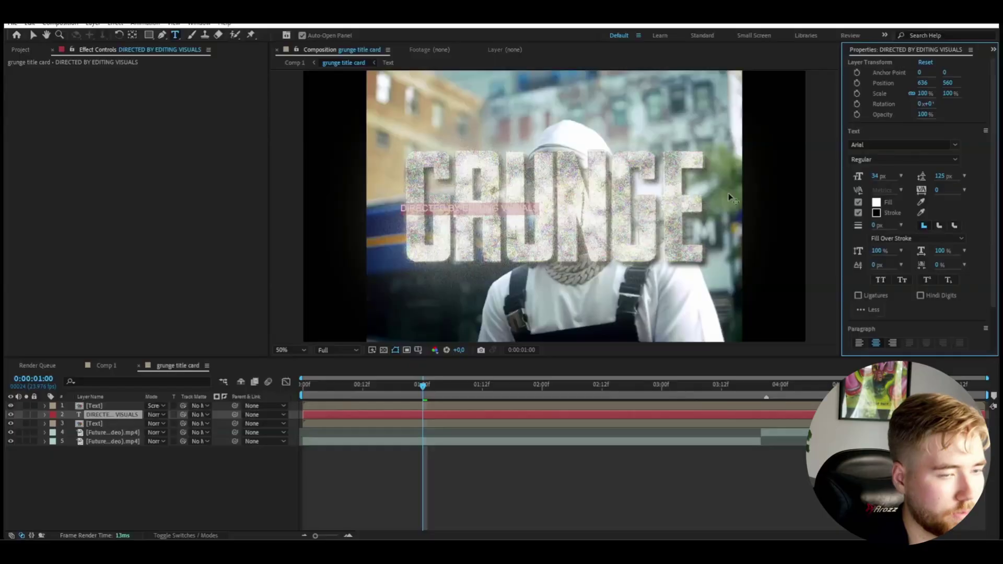
# Step: Move the DIRECTED BY EDITING VISUALS credit line below the GRUNGE title and centre it horizontally in the composition
pyautogui.scroll(-4, 906, 50)
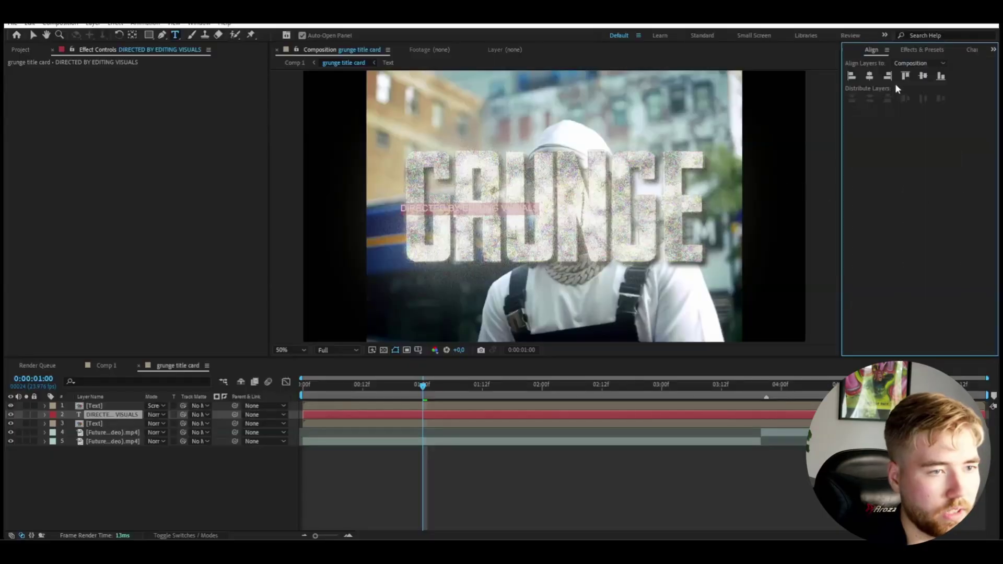
pyautogui.click(869, 76)
pyautogui.click(33, 35)
pyautogui.moveTo(538, 209); pyautogui.dragTo(538, 287)
pyautogui.click(869, 76)
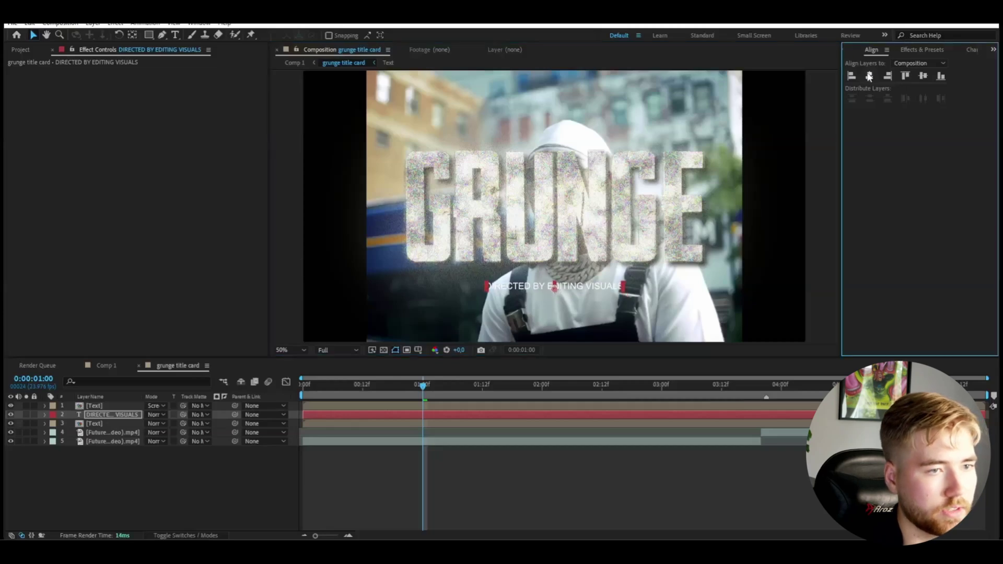
# Step: Set the font size of the whole DIRECTED BY EDITING VISUALS credit line to 20 px
pyautogui.click(973, 50)
pyautogui.doubleClick(113, 415)
pyautogui.click(544, 287)
pyautogui.hotkey('ctrl', 'a')
pyautogui.moveTo(875, 181); pyautogui.dragTo(868, 179)
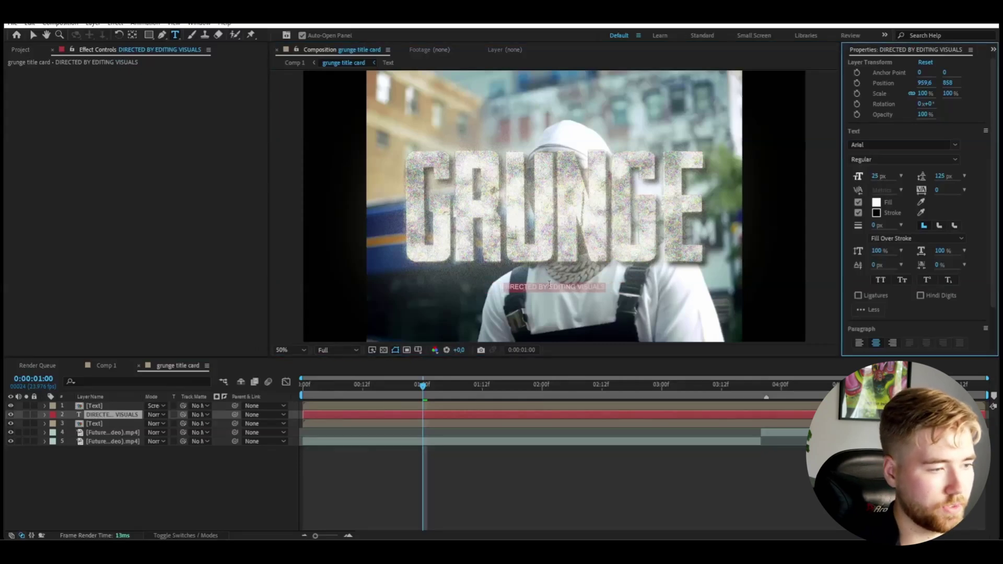
pyautogui.click(589, 287)
pyautogui.click(876, 176)
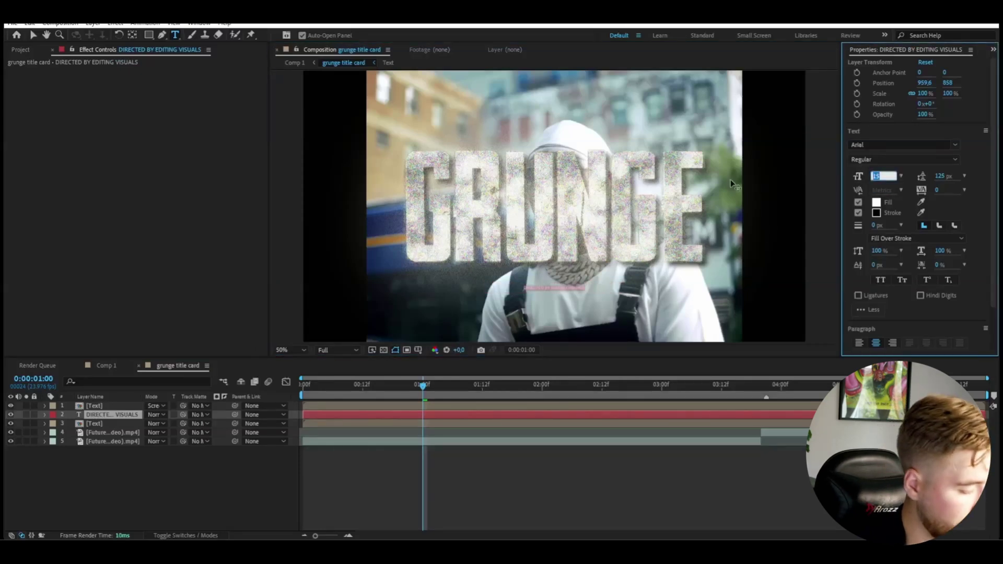
pyautogui.write('20')
pyautogui.press('Return')
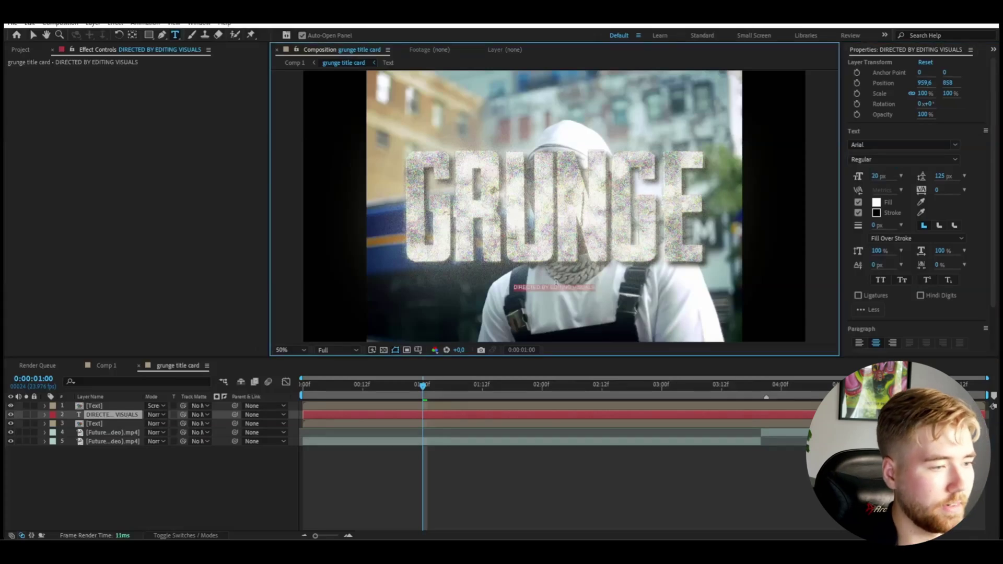
# Step: Set only the words EDITING VISUALS in the credit line to 25 px
pyautogui.click(549, 288)
pyautogui.moveTo(552, 288); pyautogui.dragTo(595, 288)
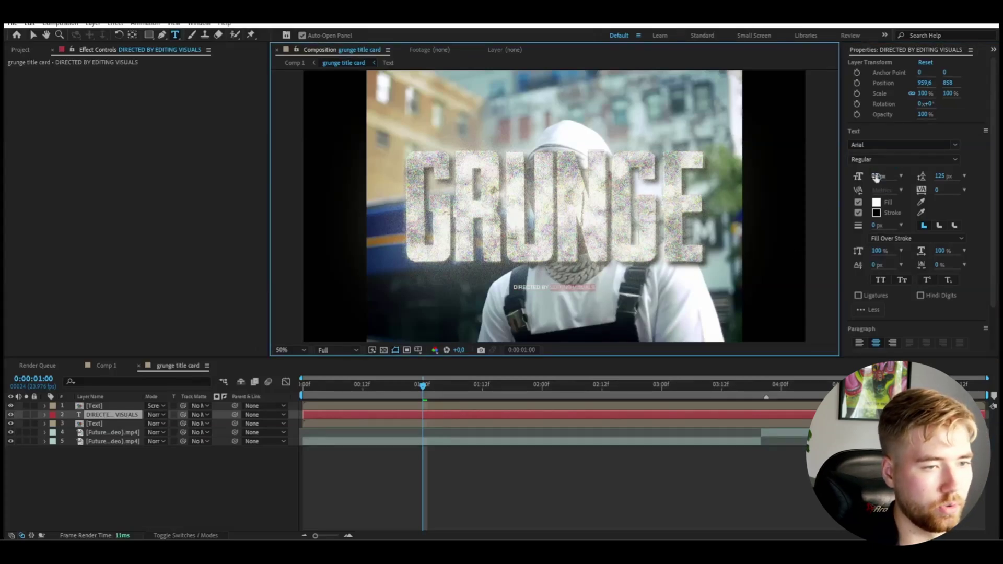
pyautogui.click(876, 177)
pyautogui.write('25')
pyautogui.press('Return')
# Step: Re-centre the resized credit line horizontally in the composition
pyautogui.moveTo(601, 287); pyautogui.dragTo(488, 288)
pyautogui.click(993, 49)
pyautogui.click(888, 86)
pyautogui.click(864, 77)
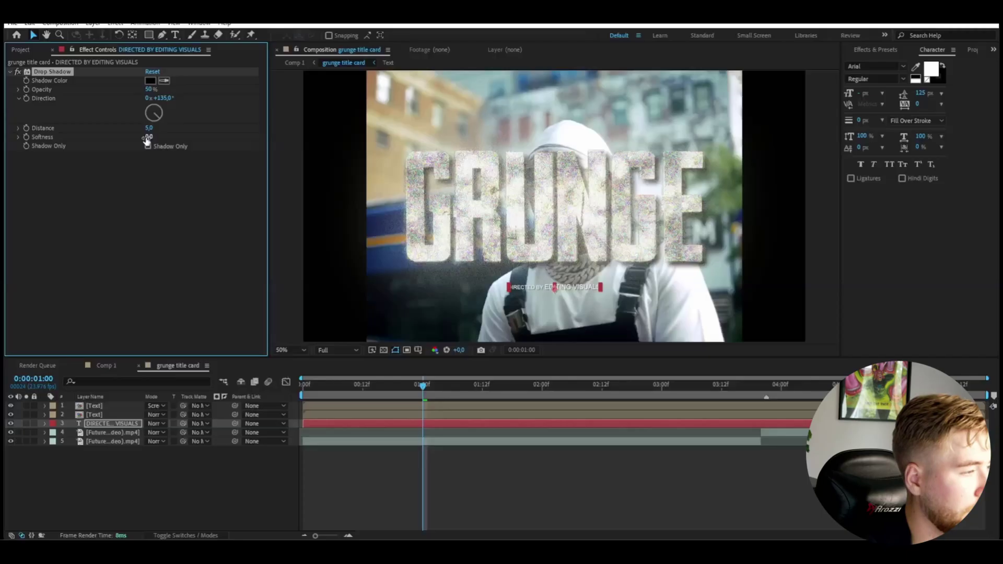
# Step: Set the softness of the credit line's Drop Shadow to 15
pyautogui.click(150, 136)
pyautogui.write('15')
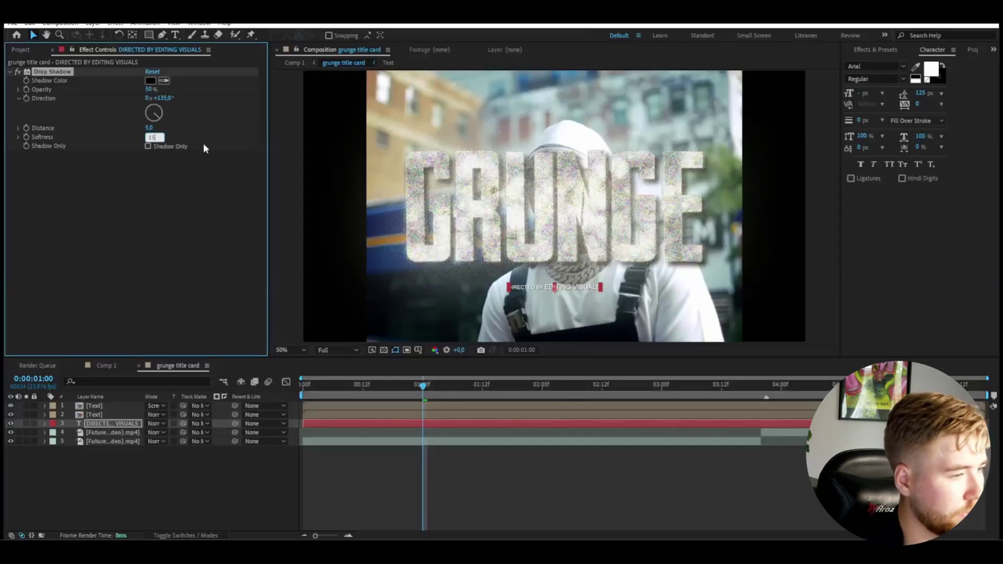
pyautogui.click(286, 175)
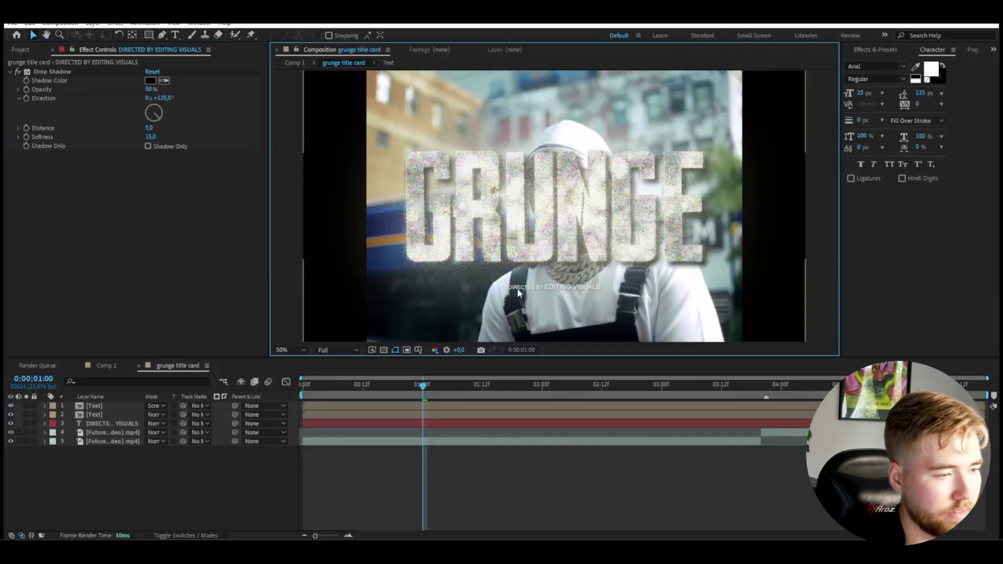
# Step: Change the font style of the whole credit line to Bold and check its legibility up close
pyautogui.doubleClick(543, 293)
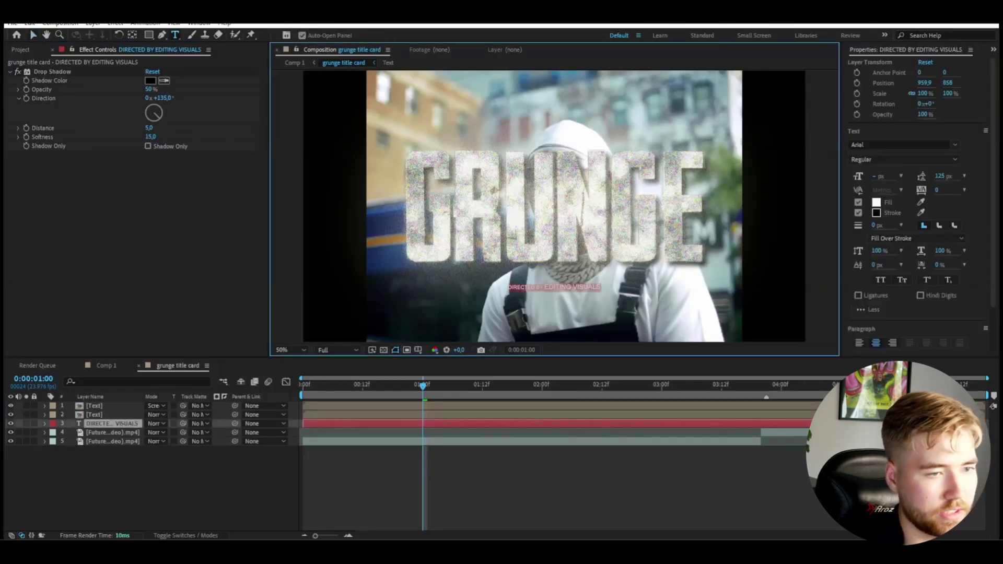
pyautogui.click(925, 158)
pyautogui.click(869, 197)
pyautogui.click(33, 36)
pyautogui.click(287, 174)
pyautogui.scroll(2, 565, 303)
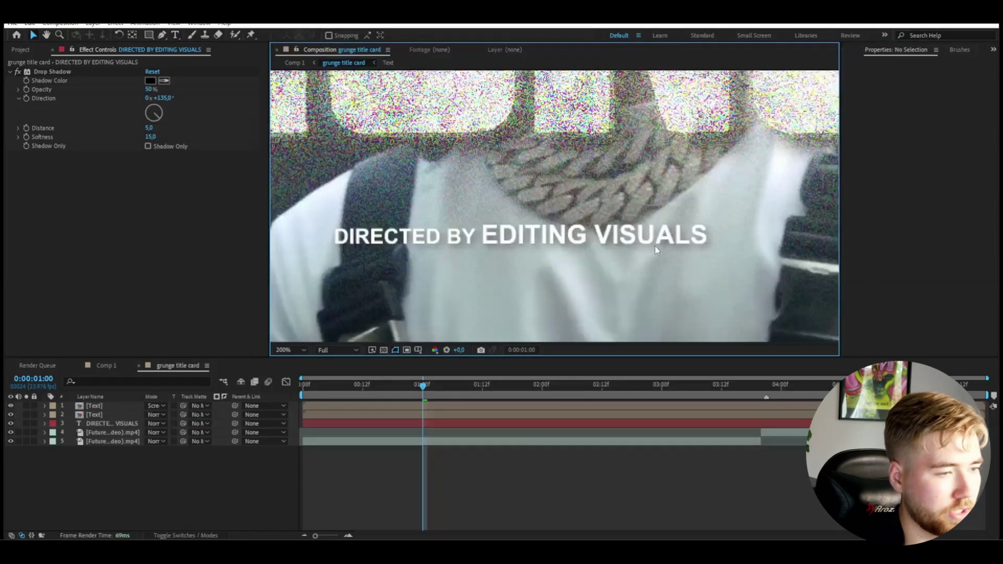
pyautogui.scroll(-3, 655, 247)
pyautogui.moveTo(642, 234); pyautogui.dragTo(653, 306)
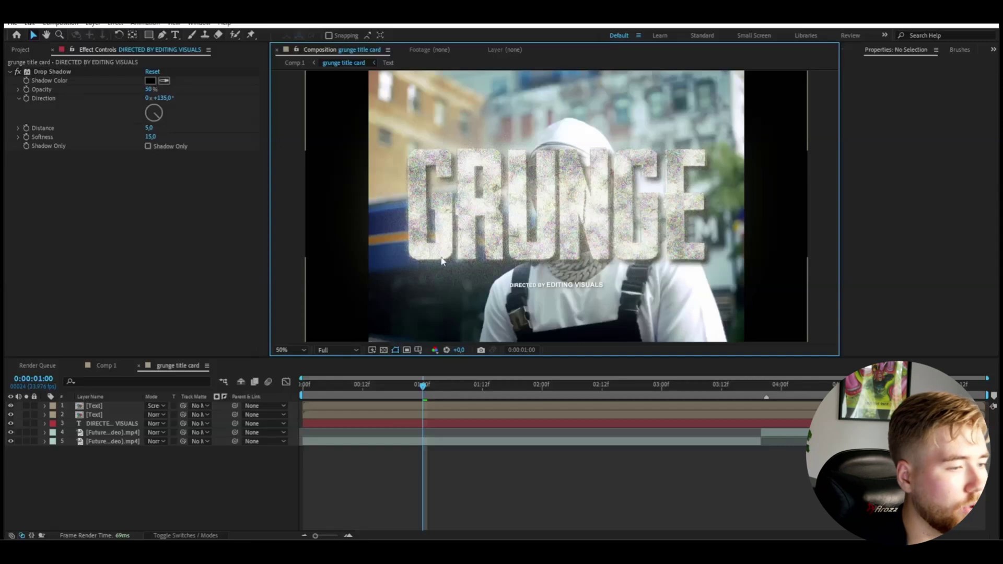
# Step: Duplicate the credit line layer and place the copy above the start of the GRUNGE title
pyautogui.click(572, 283)
pyautogui.click(102, 422)
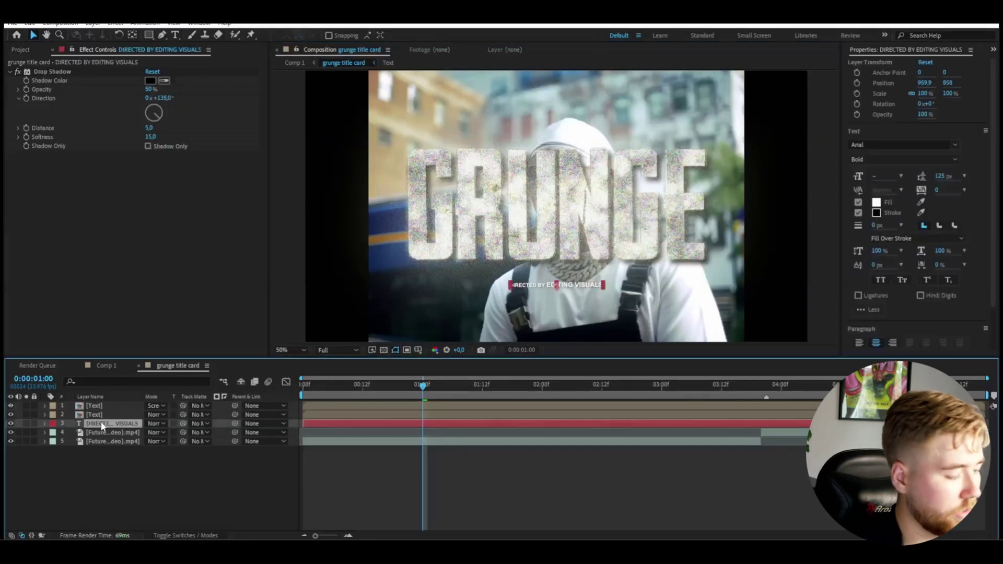
pyautogui.hotkey('ctrl', 'd')
pyautogui.moveTo(534, 284); pyautogui.dragTo(437, 123)
# Step: Replace the duplicated credit's text with FUTURE and line it up with the left edge of the GRUNGE title
pyautogui.click(176, 35)
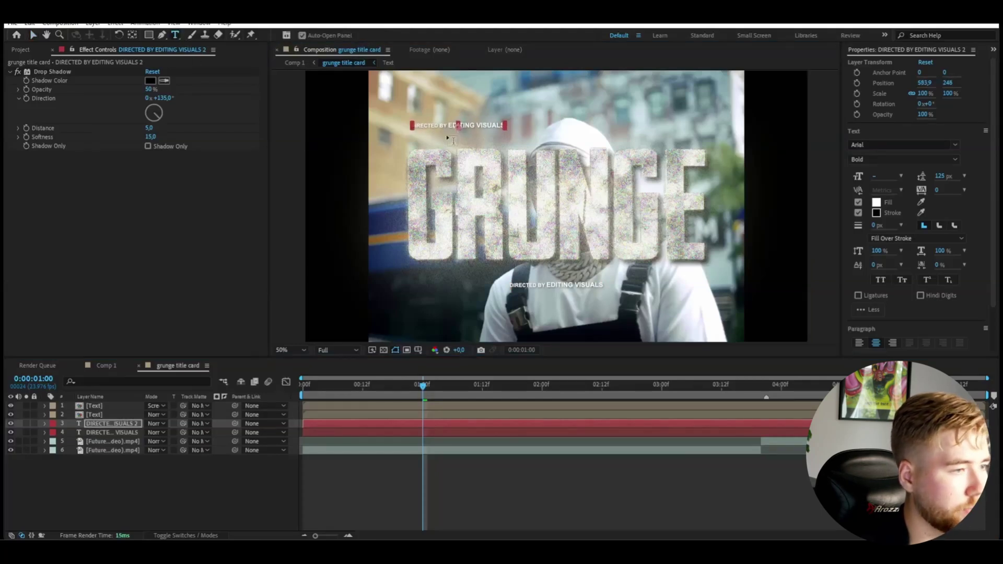
pyautogui.click(428, 125)
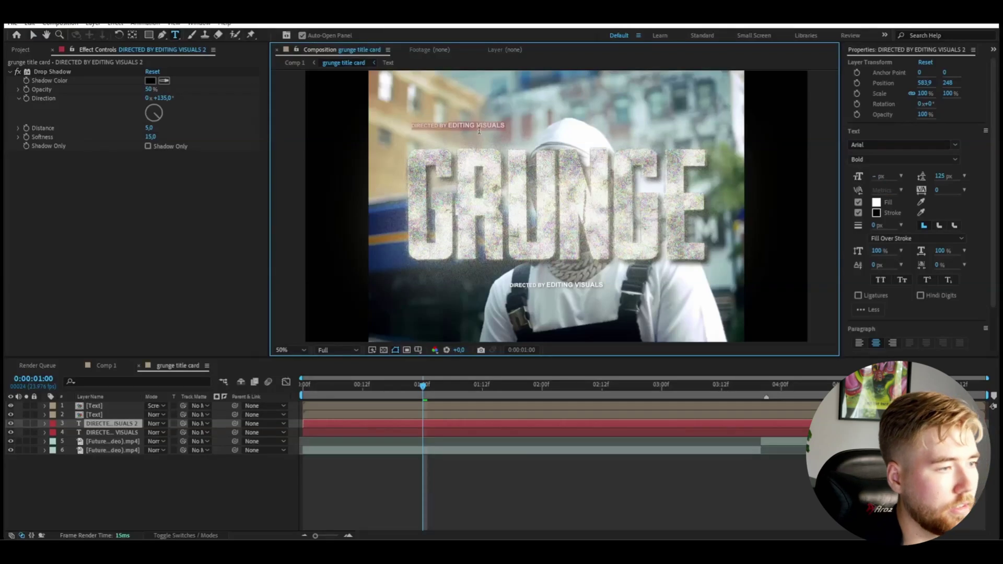
pyautogui.press('BackSpace')
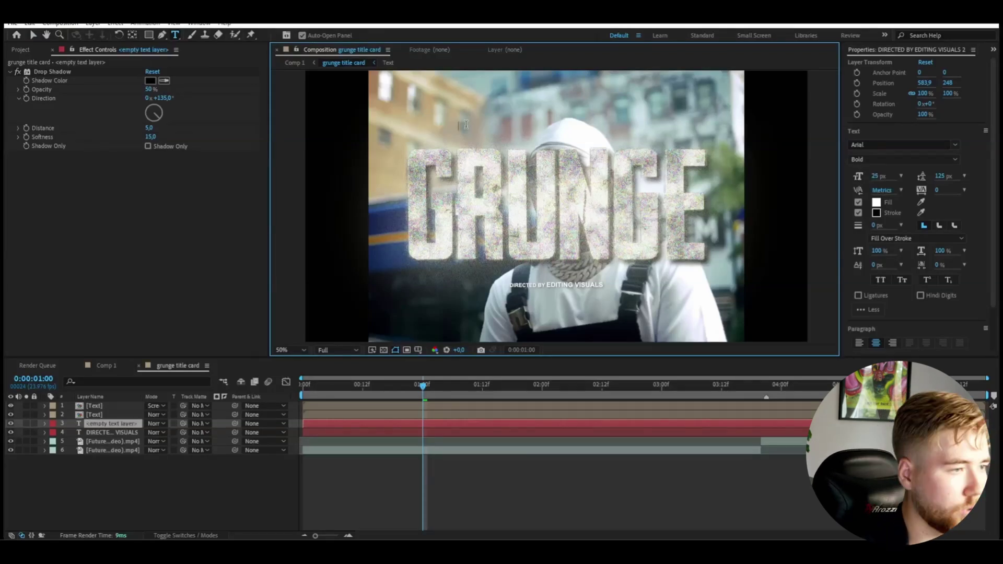
pyautogui.write('FUTURE')
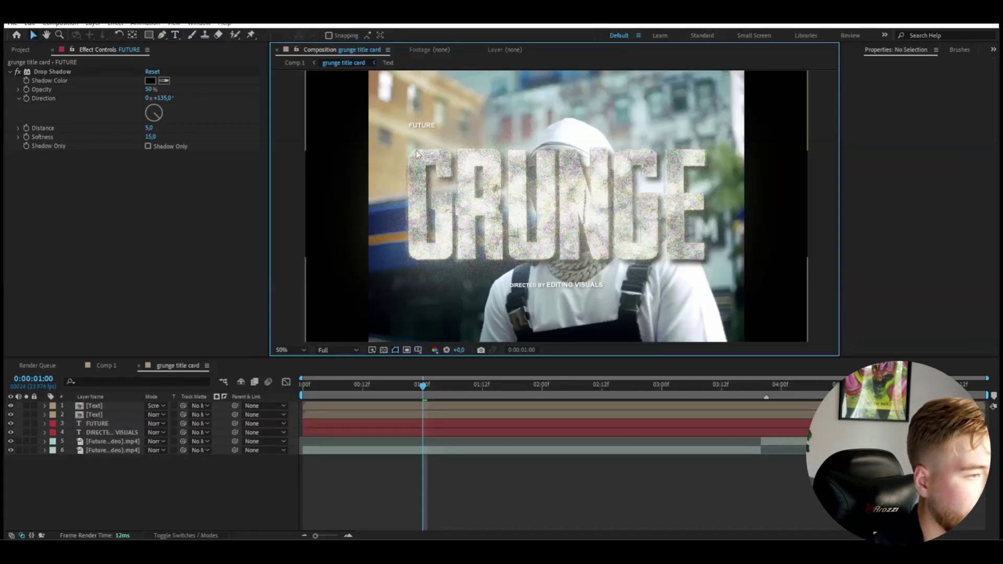
pyautogui.click(120, 422)
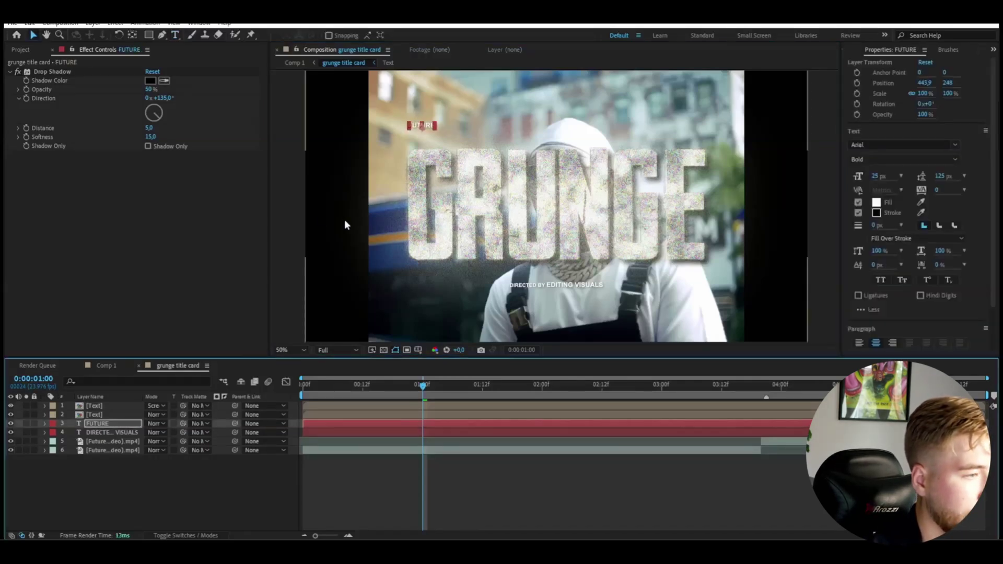
pyautogui.click(286, 215)
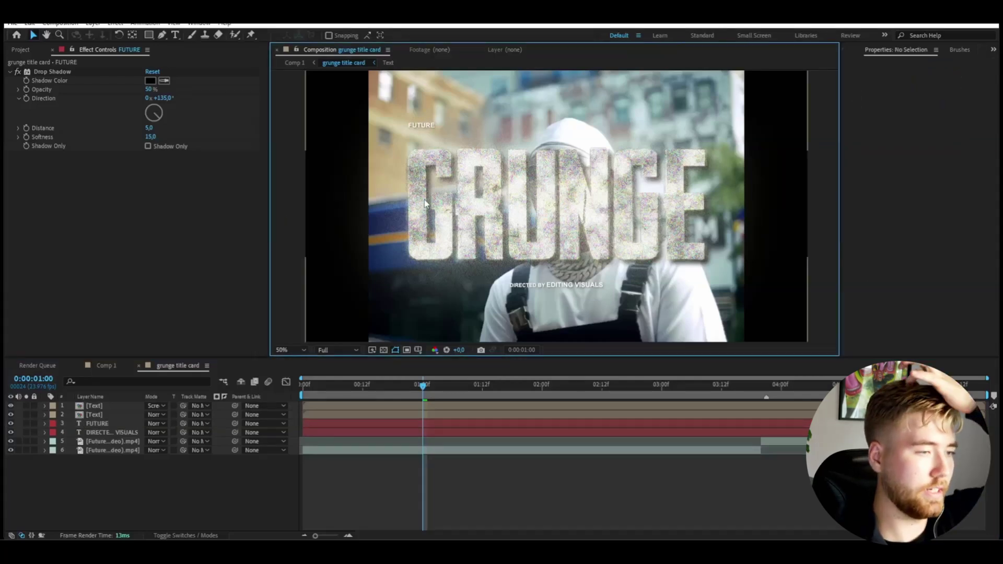
# Step: Duplicate the FUTURE layer, place the copy above the end of the title and change its text to TRAVIS SCOTT
pyautogui.doubleClick(96, 423)
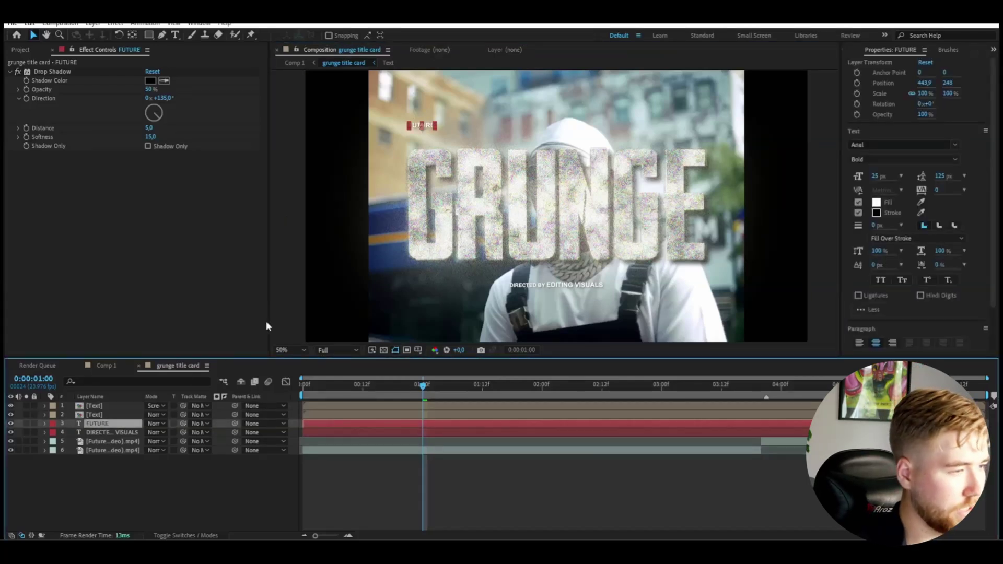
pyautogui.hotkey('ctrl', 'd')
pyautogui.moveTo(429, 126); pyautogui.dragTo(696, 132)
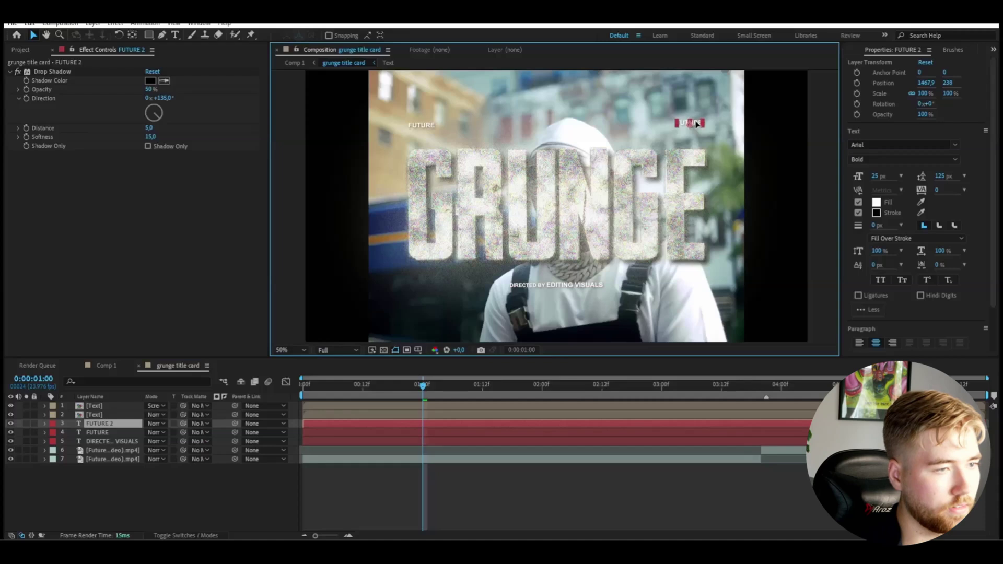
pyautogui.doubleClick(701, 128)
pyautogui.write('TRAVIS')
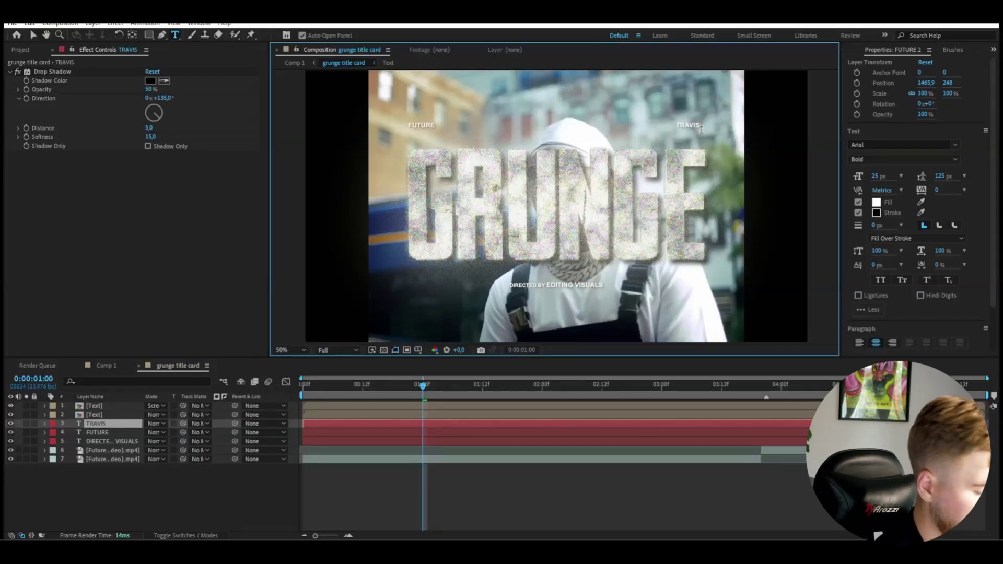
pyautogui.write(' SCOTT')
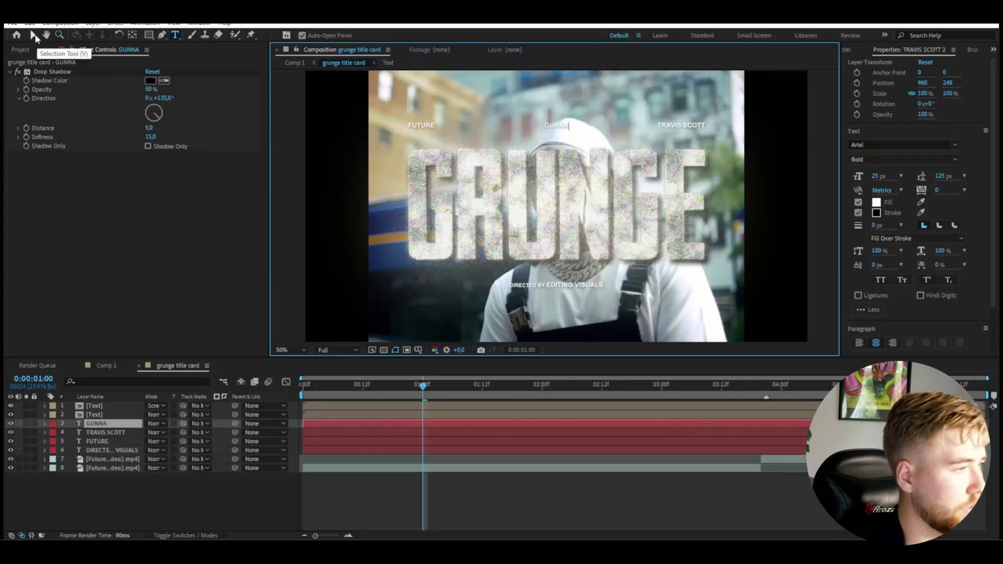
pyautogui.click(35, 37)
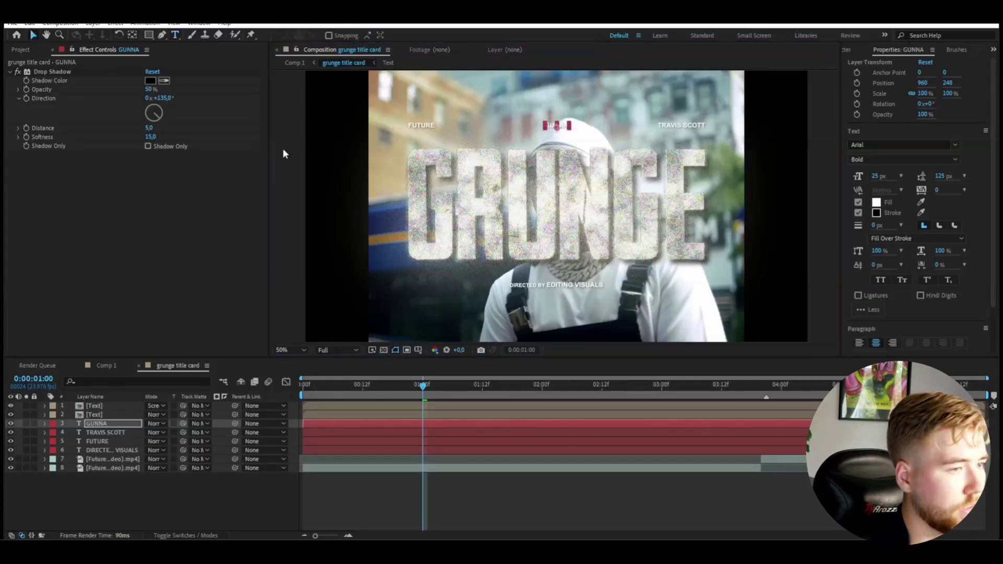
# Step: Move the duplicated GUNNA text midway between FUTURE and GUNNA and replace it with a dash separator
pyautogui.click(284, 152)
pyautogui.scroll(-2, 690, 218)
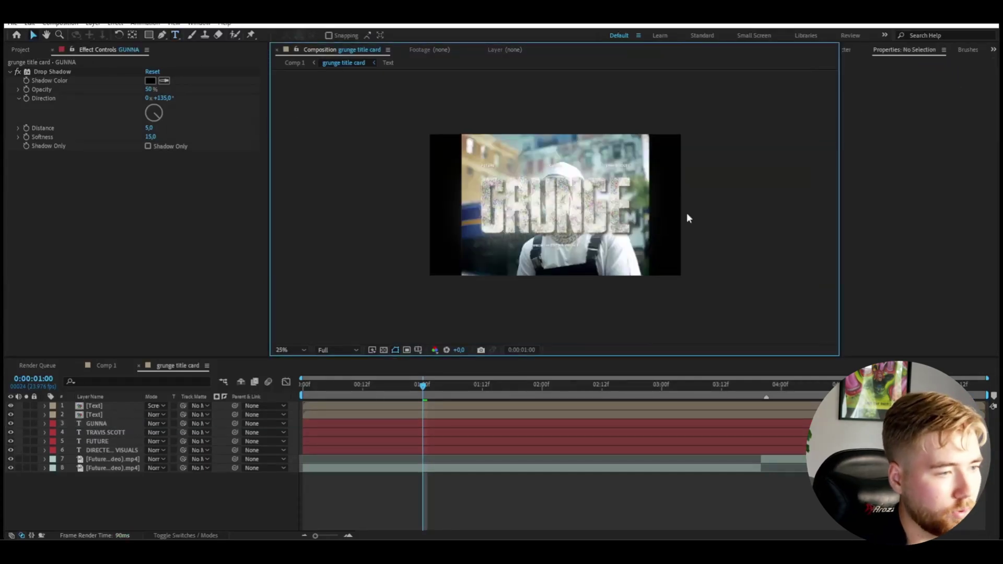
pyautogui.scroll(2, 687, 215)
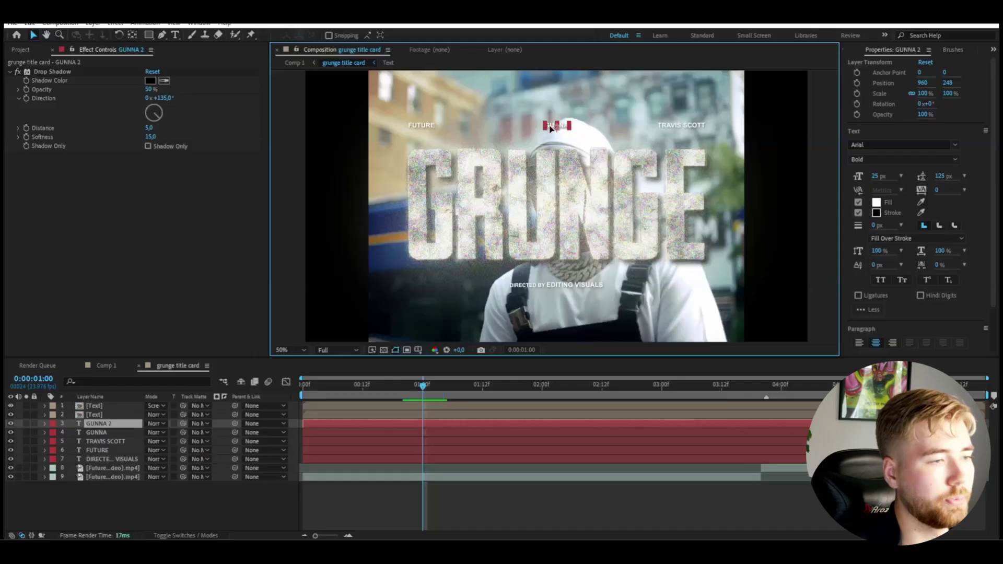
pyautogui.moveTo(549, 128); pyautogui.dragTo(478, 129)
pyautogui.doubleClick(481, 128)
pyautogui.press('BackSpace')
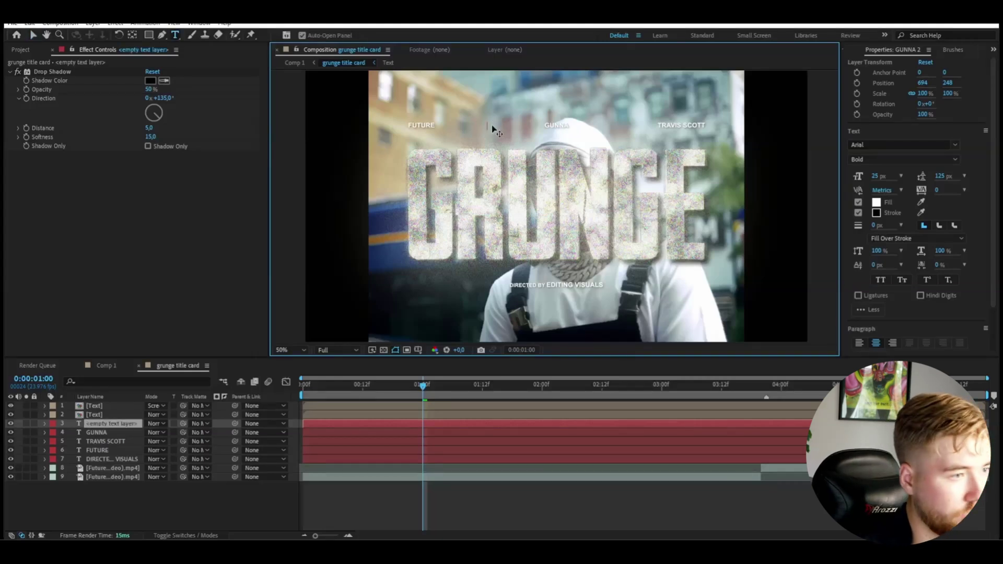
pyautogui.write('-')
pyautogui.click(32, 35)
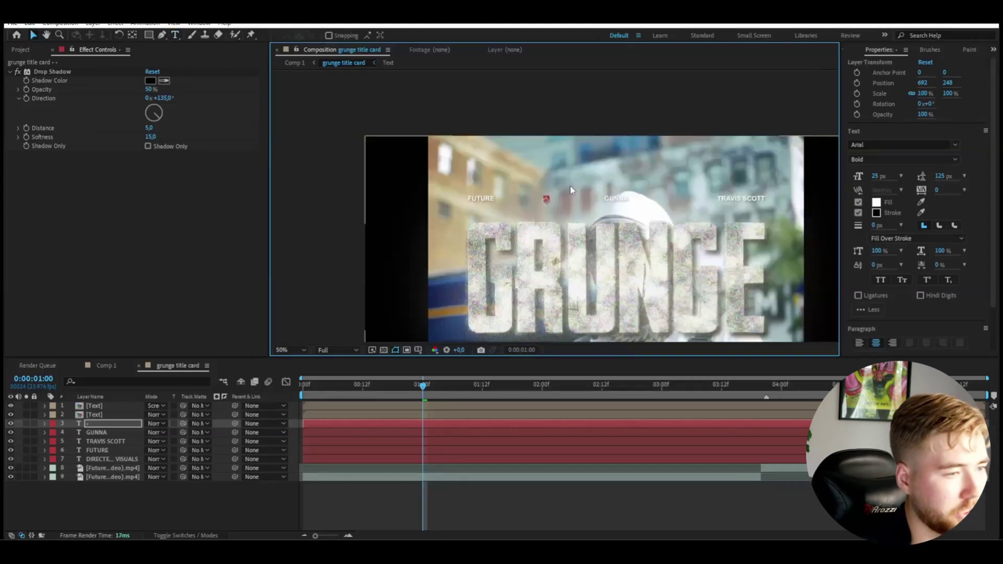
# Step: Duplicate the dash separator for use between GUNNA and TRAVIS SCOTT
pyautogui.click(571, 115)
pyautogui.press('h')
pyautogui.moveTo(587, 230); pyautogui.dragTo(482, 191)
pyautogui.moveTo(594, 186); pyautogui.dragTo(549, 184)
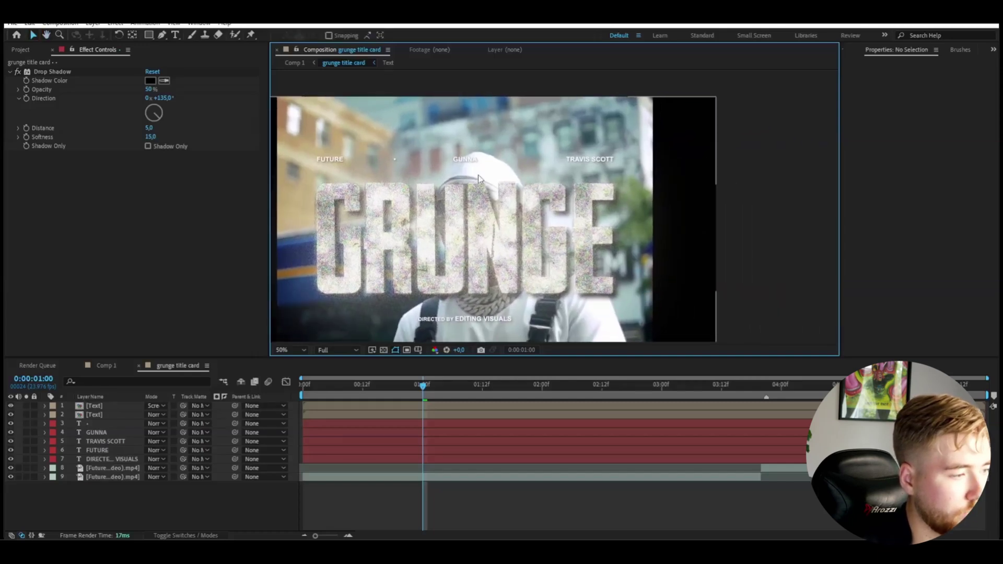
pyautogui.press('v')
pyautogui.click(105, 423)
pyautogui.hotkey('ctrl', 'd')
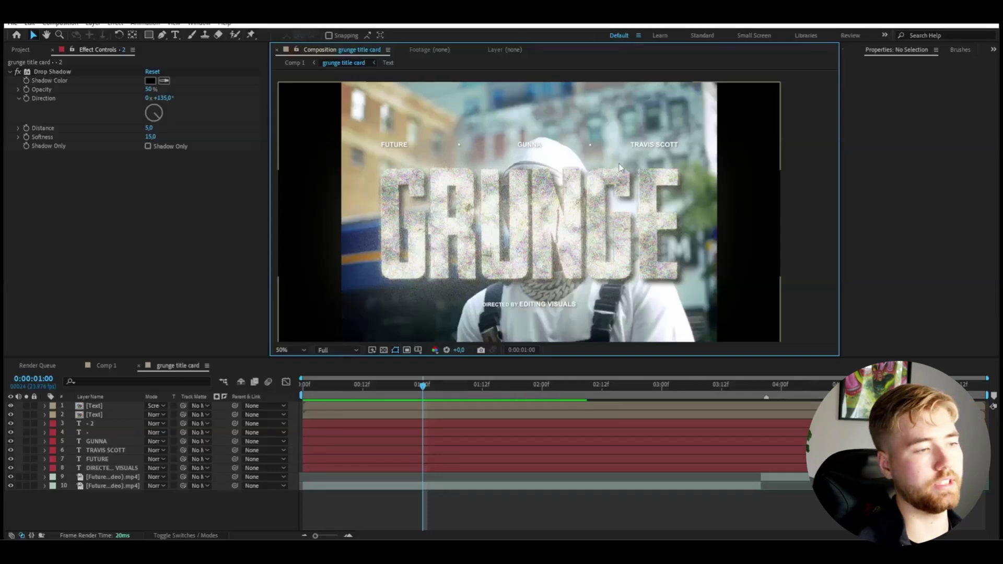
# Step: Add the 1 by 1.png logo as the top layer, scale it to 12% and place it below the credit line
pyautogui.scroll(-1, 787, 241)
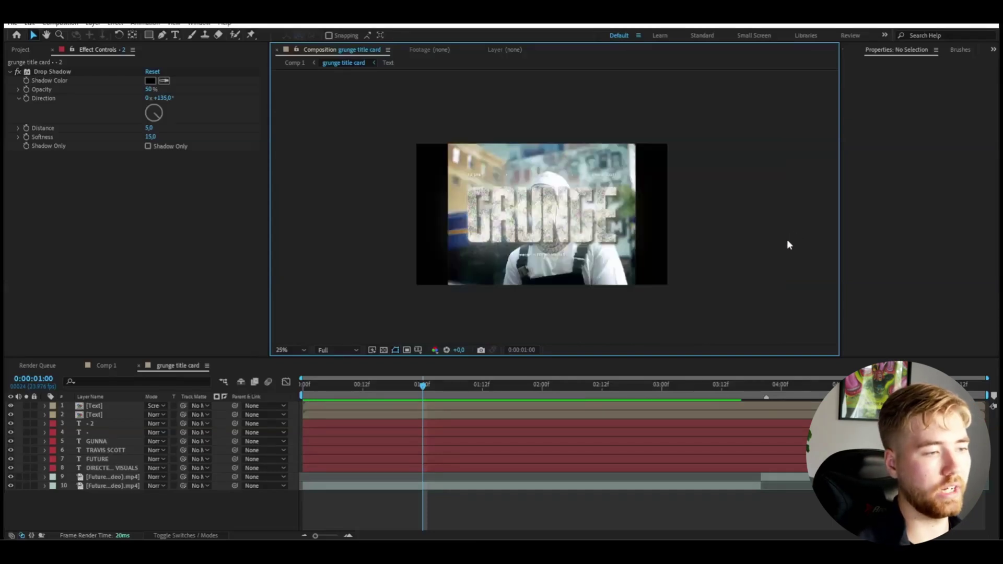
pyautogui.press('.')
pyautogui.press('.')
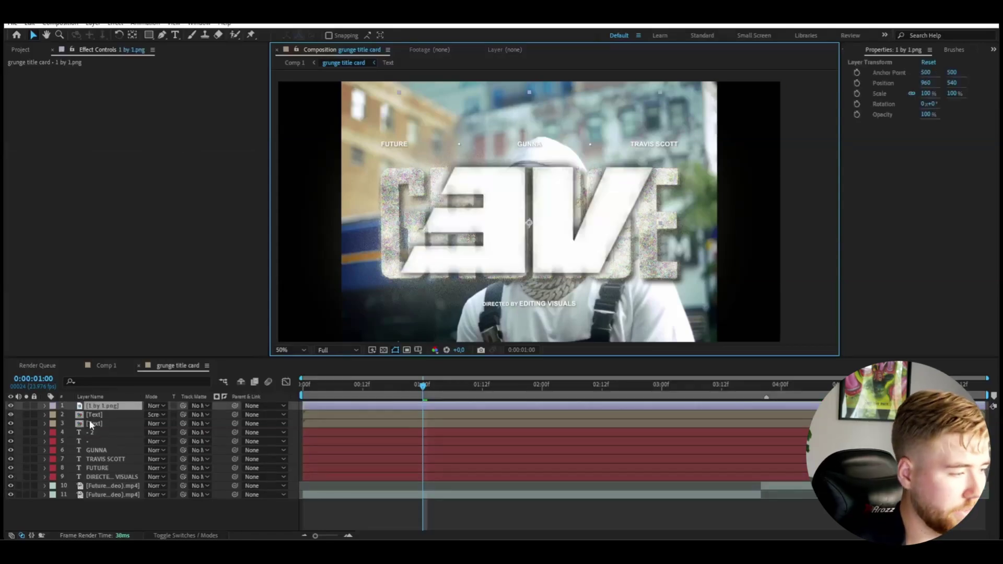
pyautogui.click(112, 408)
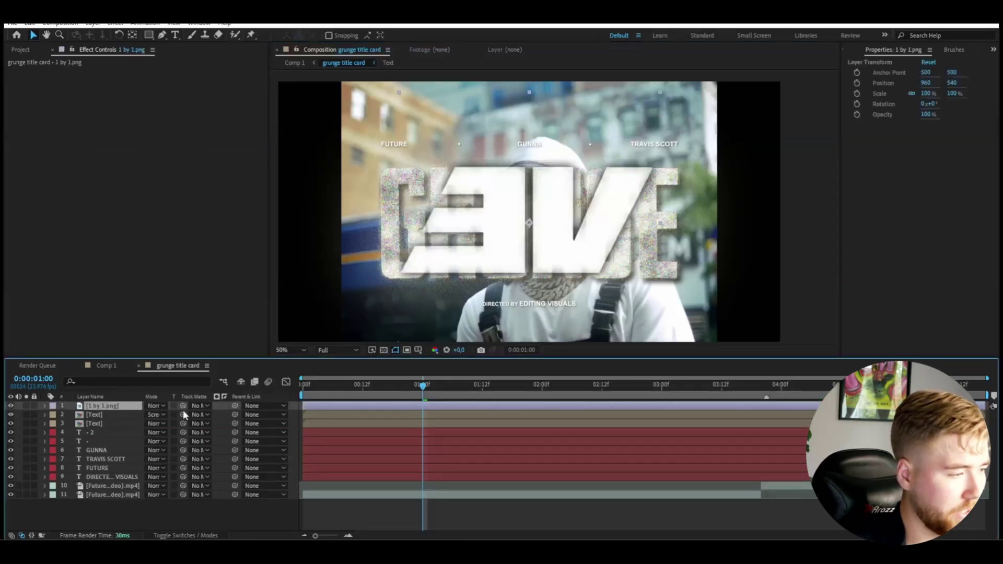
pyautogui.press('s')
pyautogui.moveTo(159, 415); pyautogui.dragTo(107, 415)
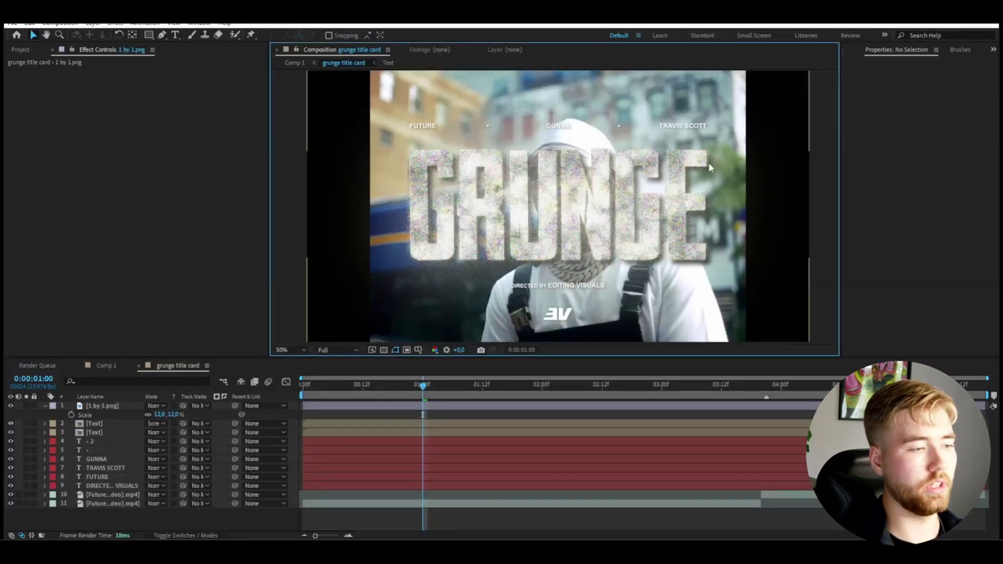
# Step: Play the title card from the first frame to review the text, logo and grain over the footage
pyautogui.moveTo(443, 389); pyautogui.dragTo(356, 397)
pyautogui.press('Home')
pyautogui.press('space')
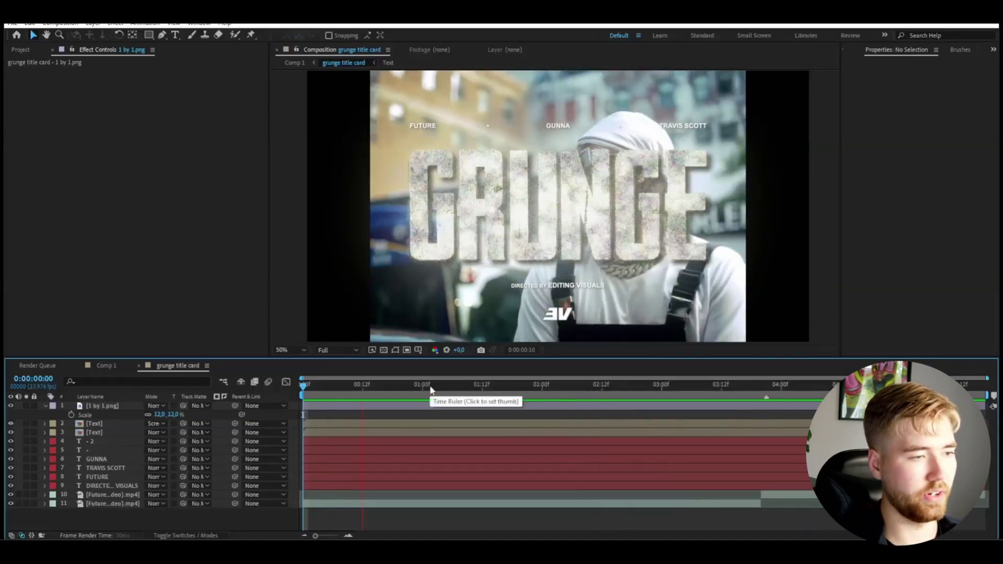
pyautogui.press('space')
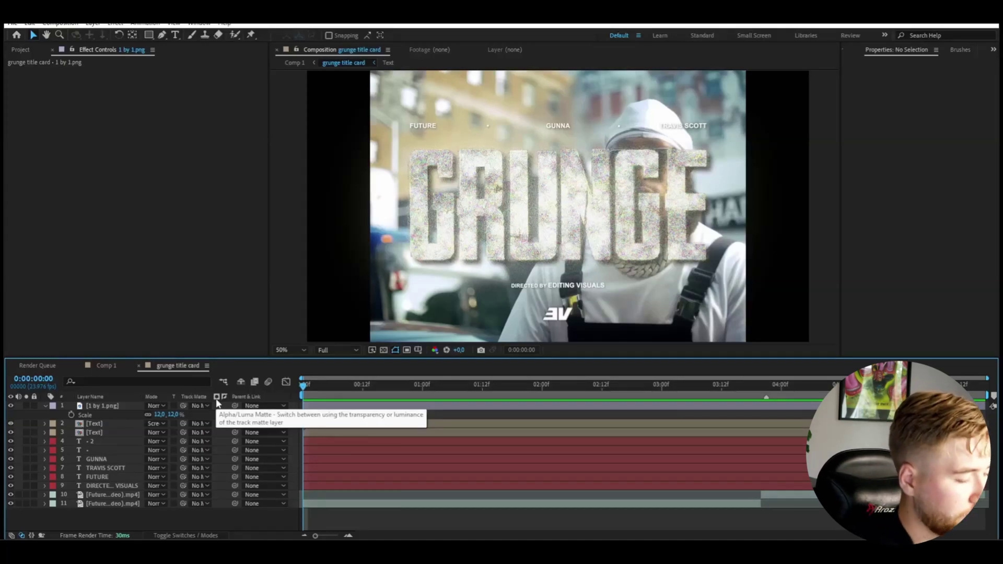
# Step: Add a new adjustment layer at the top of the layer stack
pyautogui.hotkey('ctrl', 'alt', 'y')
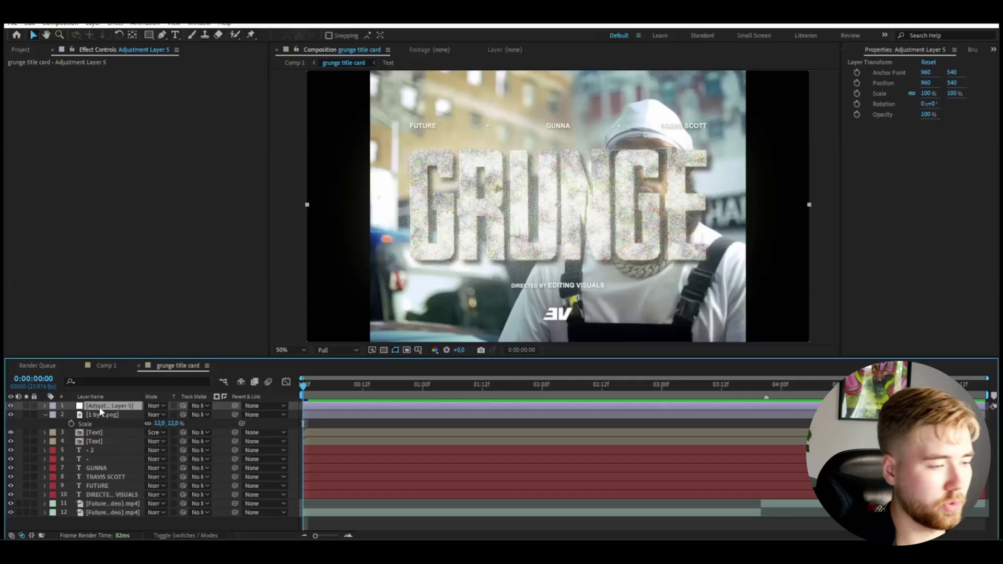